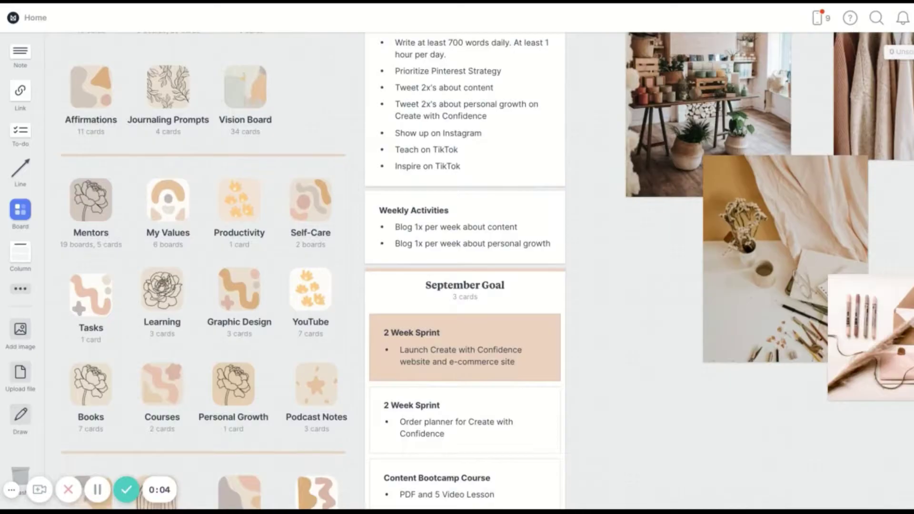
Scroll the Writing board up to its Content Checklist so Outline can be ticked.
scroll(457, 266, up, 2)
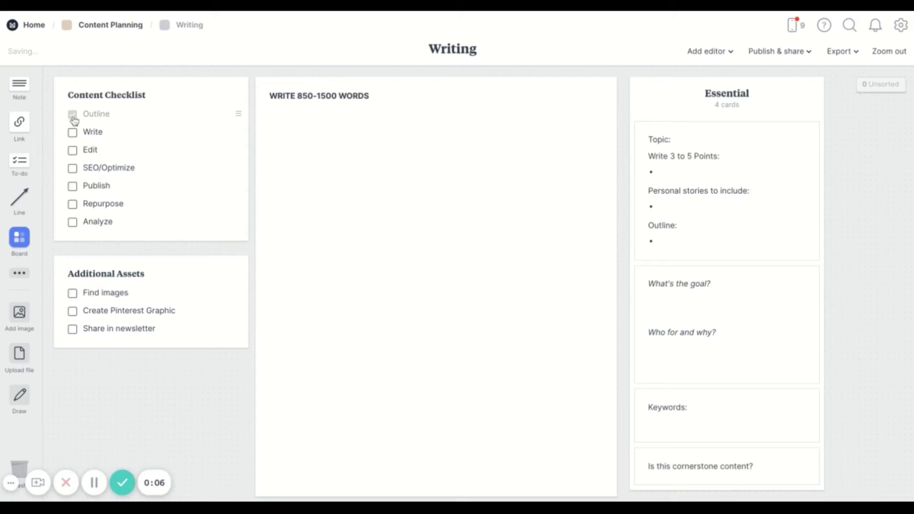
Tick off the Write, Edit and SEO/Optimize checklist items.
click(73, 133)
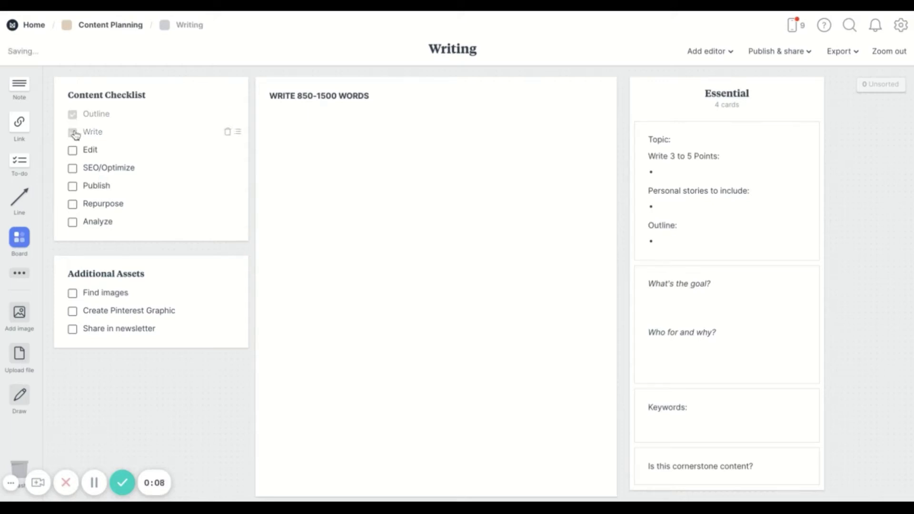
click(73, 151)
click(73, 169)
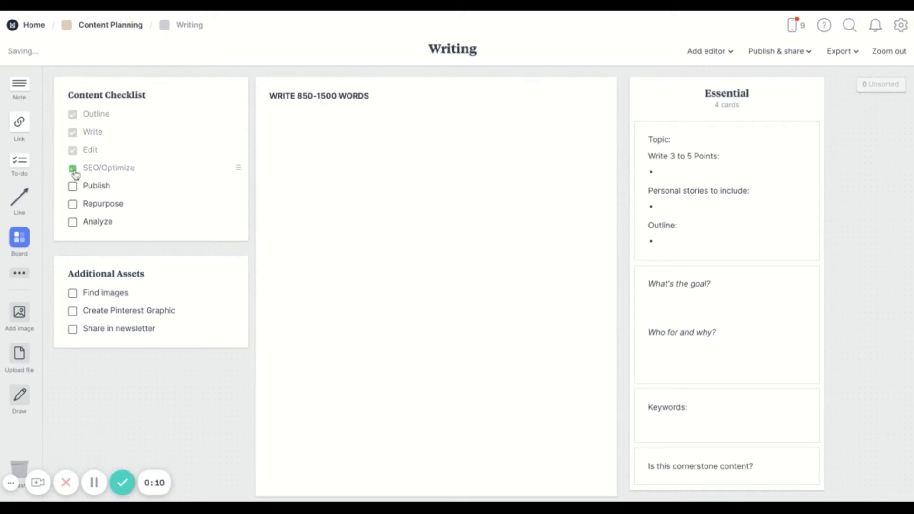
Type 'Ability to write here' in the WRITE 850-1500 WORDS card; tick Find images and Create Pinterest Graphic.
click(302, 131)
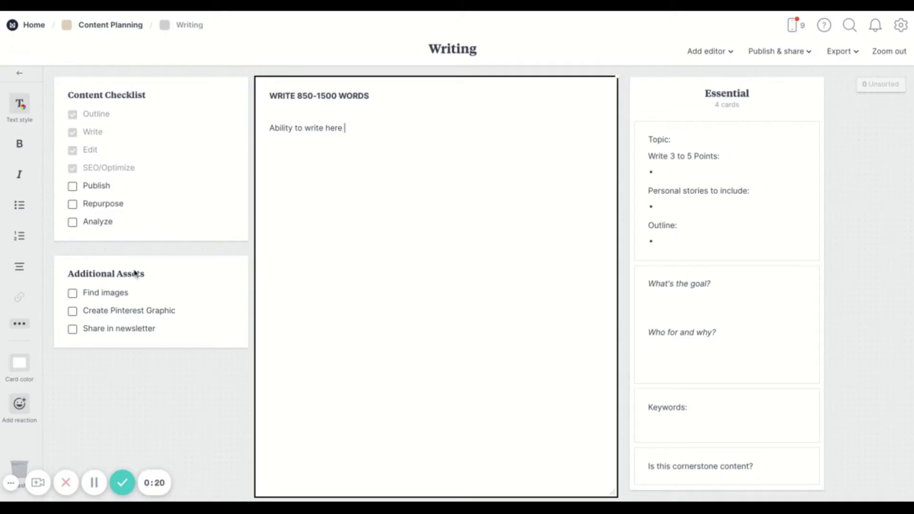
click(72, 293)
click(72, 311)
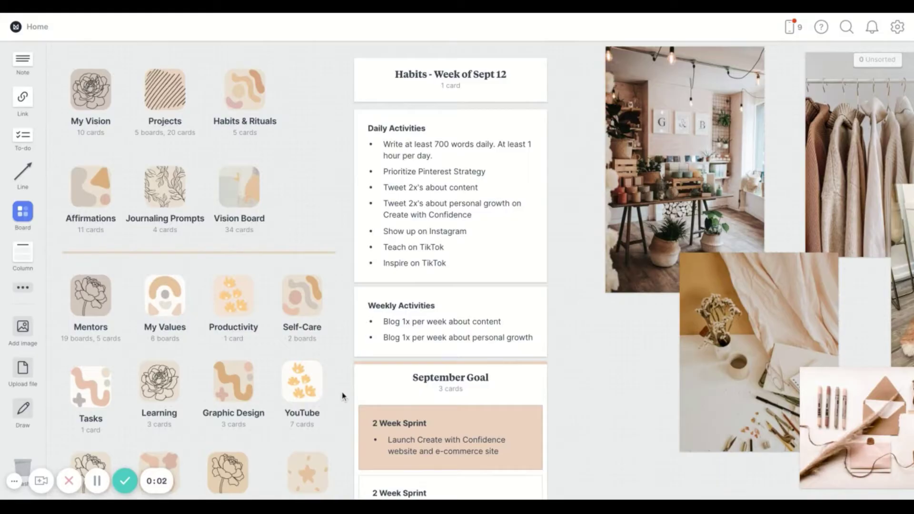
Pan around Home, then open the Projects board and browse its July–September goals.
scroll(342, 396, down, 4)
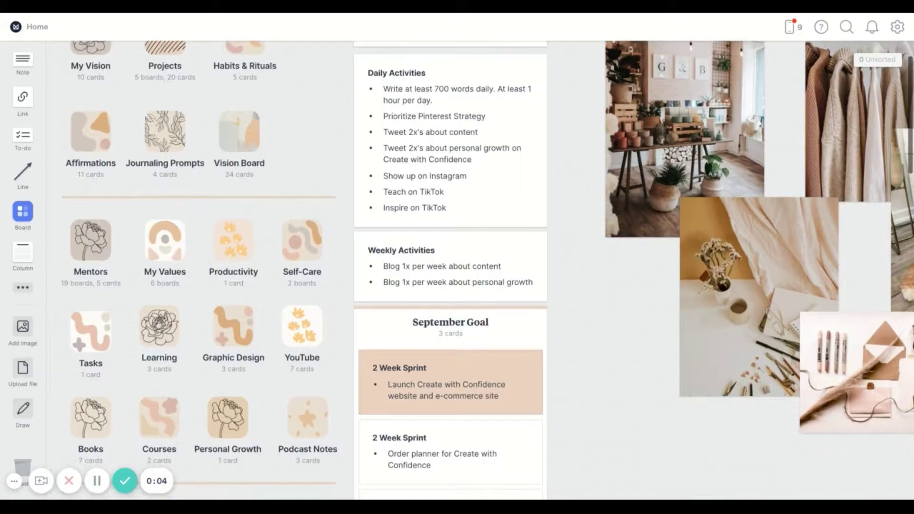
scroll(483, 379, up, 3)
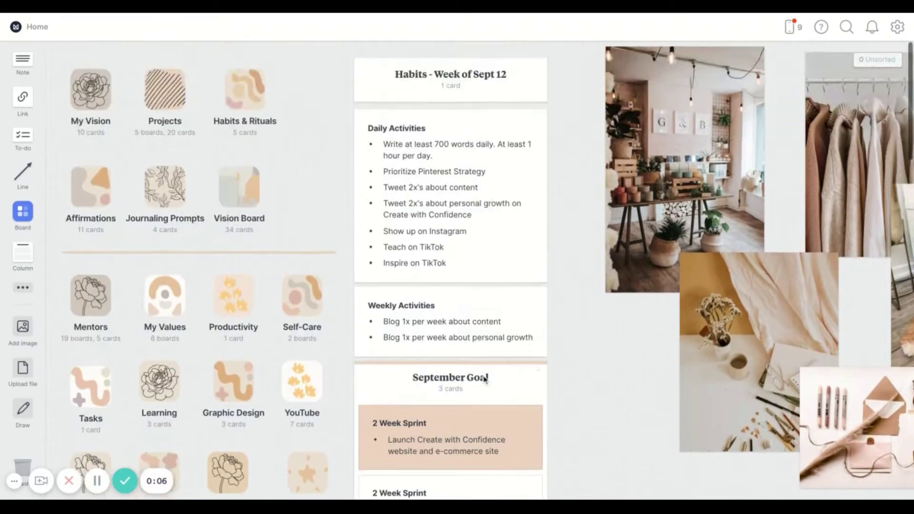
scroll(484, 379, right, 5)
scroll(484, 379, right, 5)
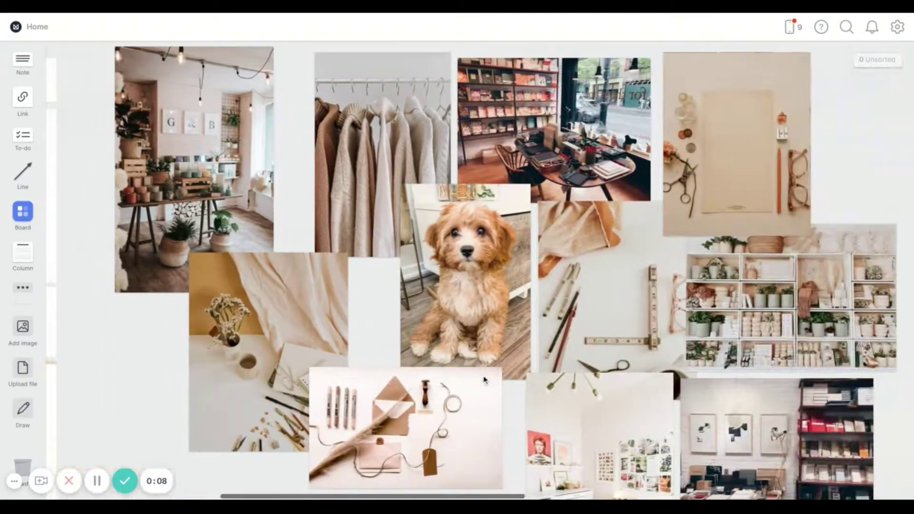
scroll(484, 380, left, 3)
scroll(483, 379, left, 8)
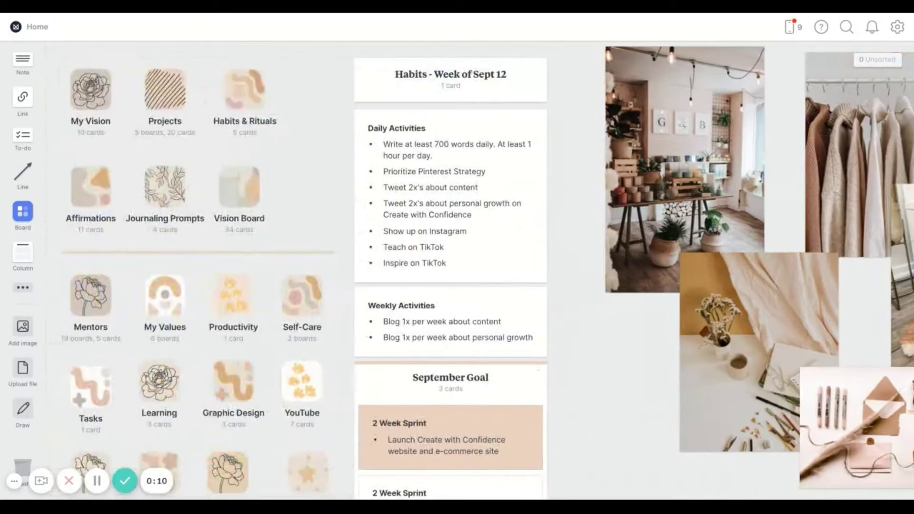
click(96, 99)
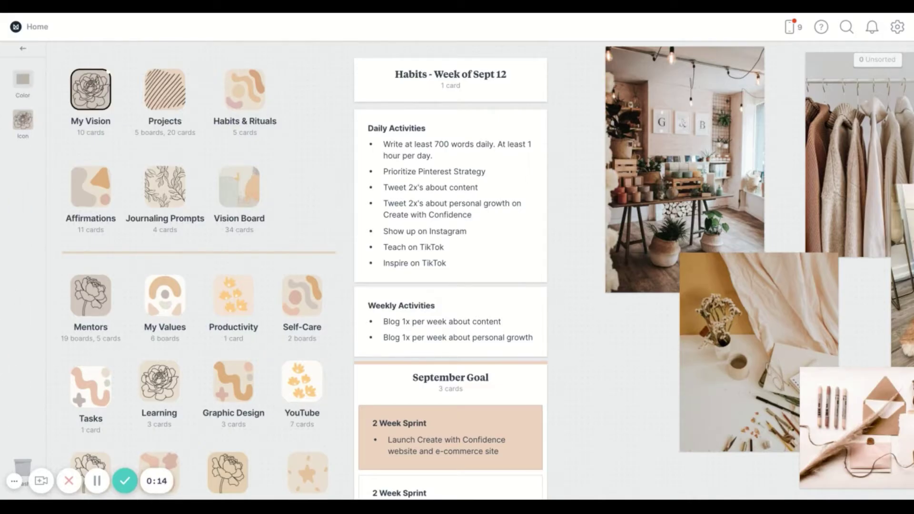
double_click(161, 92)
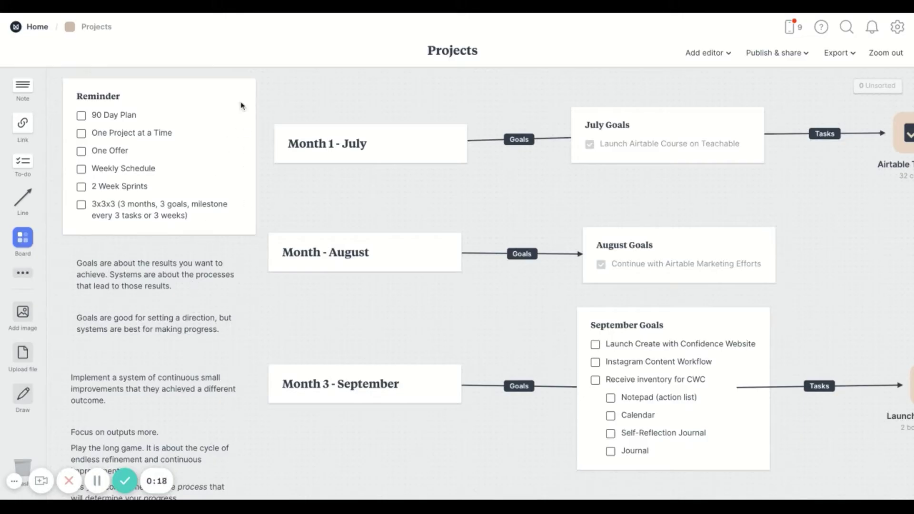
scroll(582, 254, right, 5)
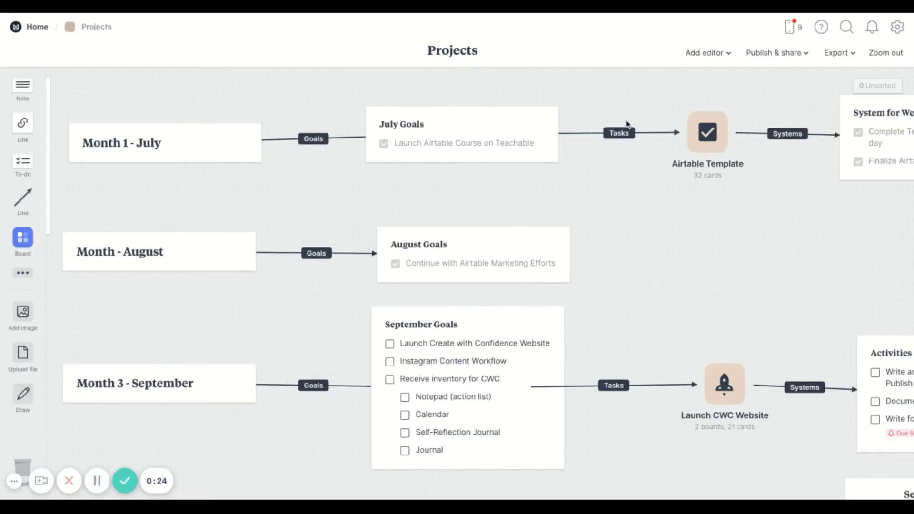
scroll(808, 146, right, 4)
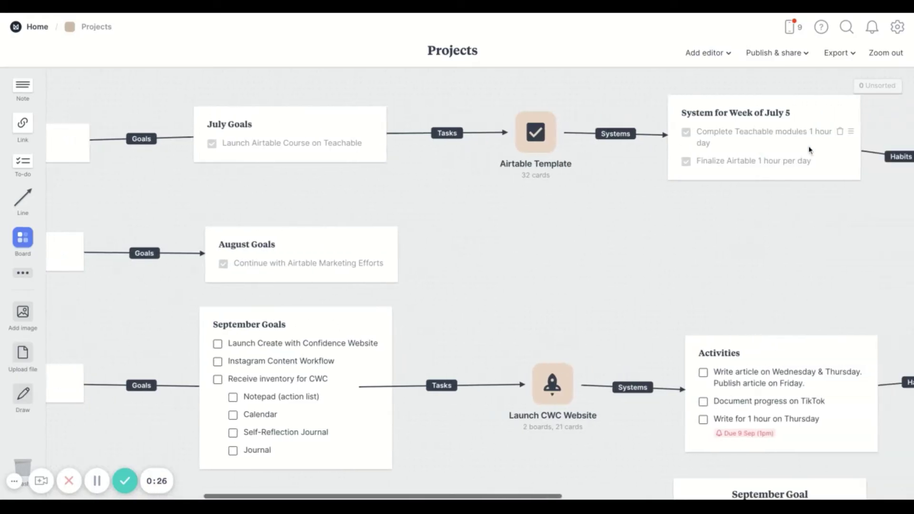
scroll(808, 146, left, 4)
scroll(808, 147, left, 4)
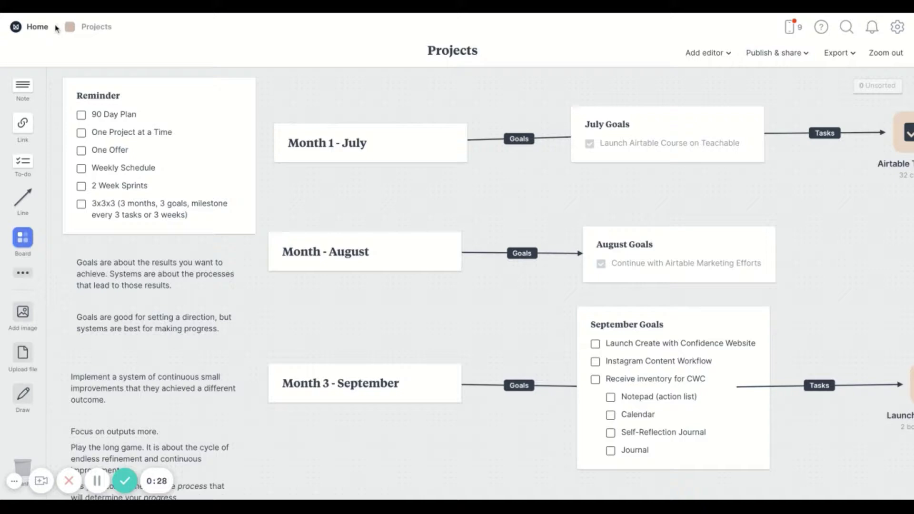
Return to Home, open the Vision Board and scroll through its image collage.
click(43, 27)
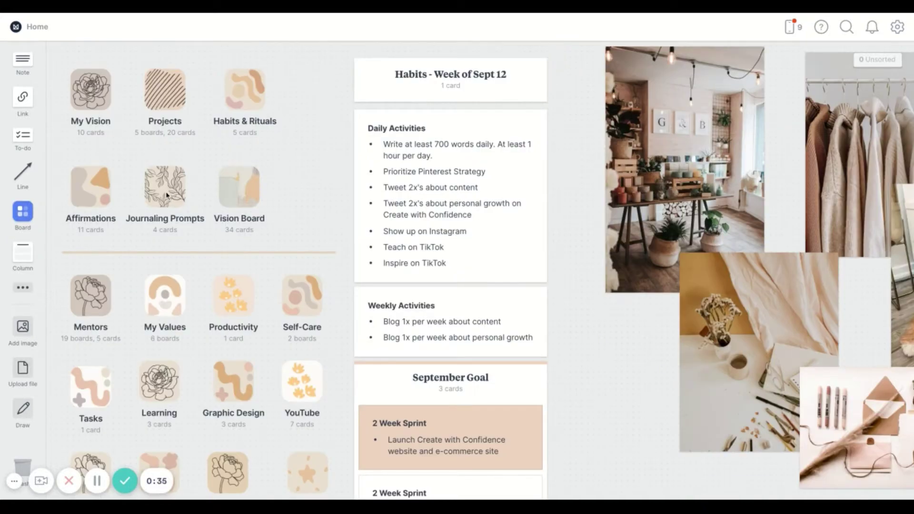
click(247, 188)
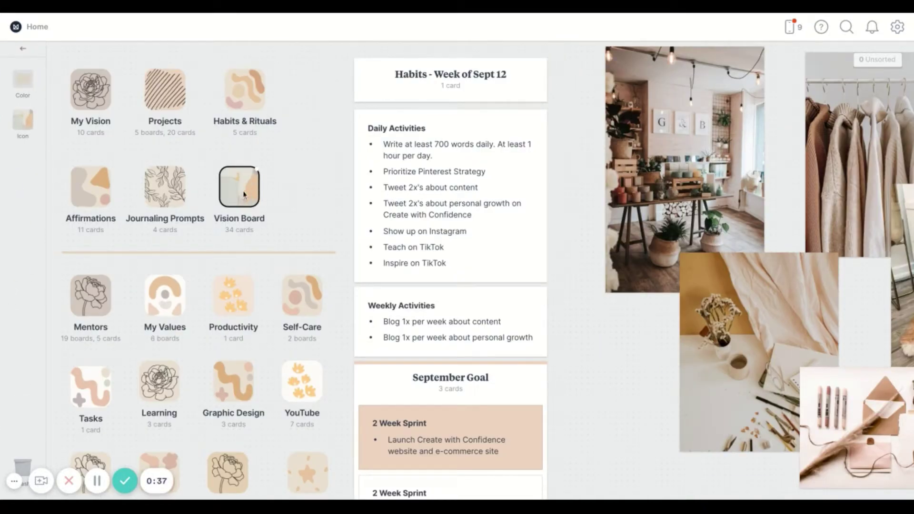
double_click(244, 194)
scroll(482, 262, down, 2)
scroll(482, 261, right, 2)
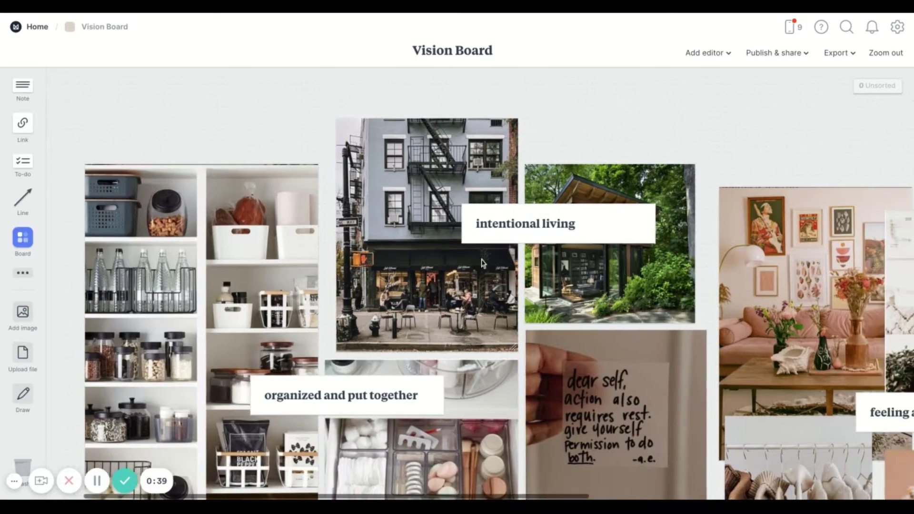
scroll(482, 261, down, 2)
scroll(481, 258, right, 1)
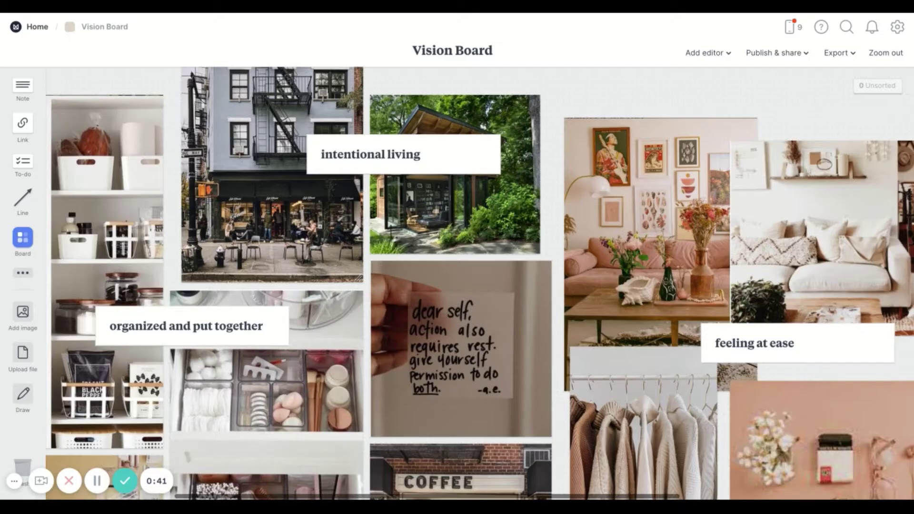
scroll(479, 284, down, 3)
scroll(479, 283, left, 3)
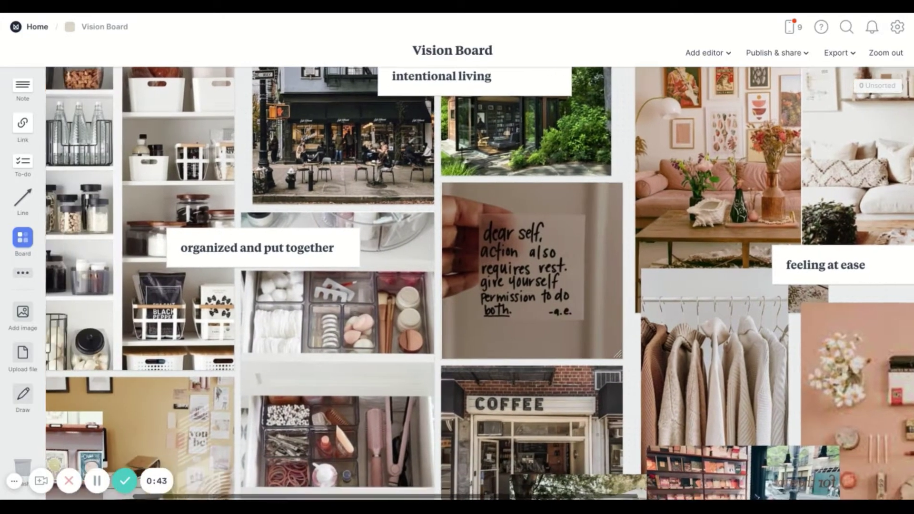
scroll(479, 283, down, 2)
scroll(478, 283, left, 3)
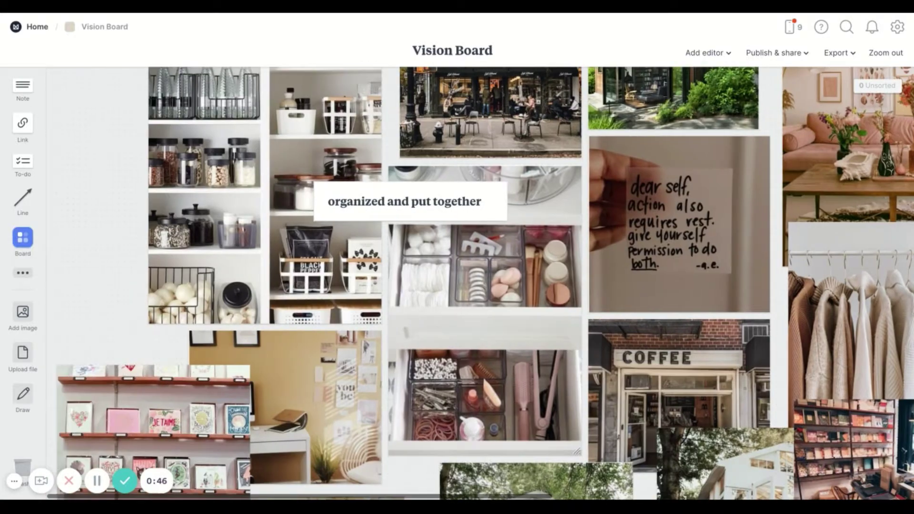
scroll(480, 283, up, 4)
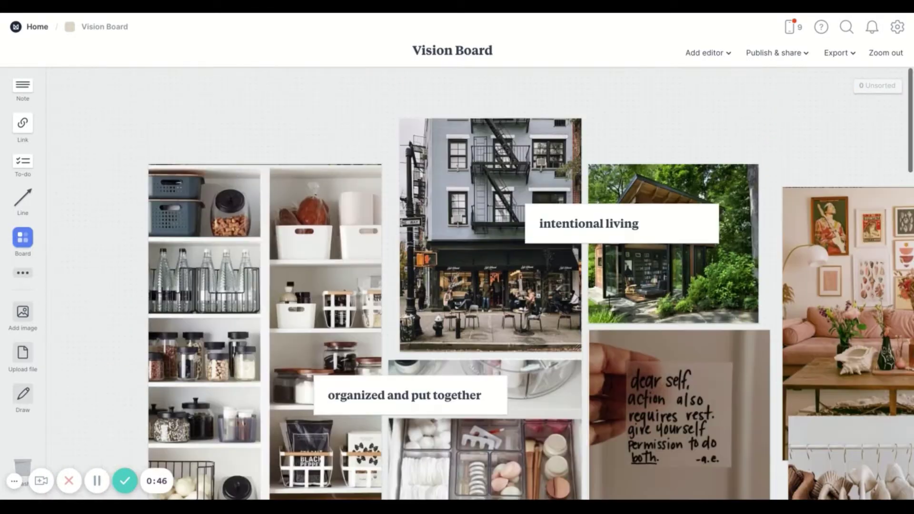
Go from Home through YouTube - NC and Sept 2021 into the How to Use Milanote board.
click(37, 30)
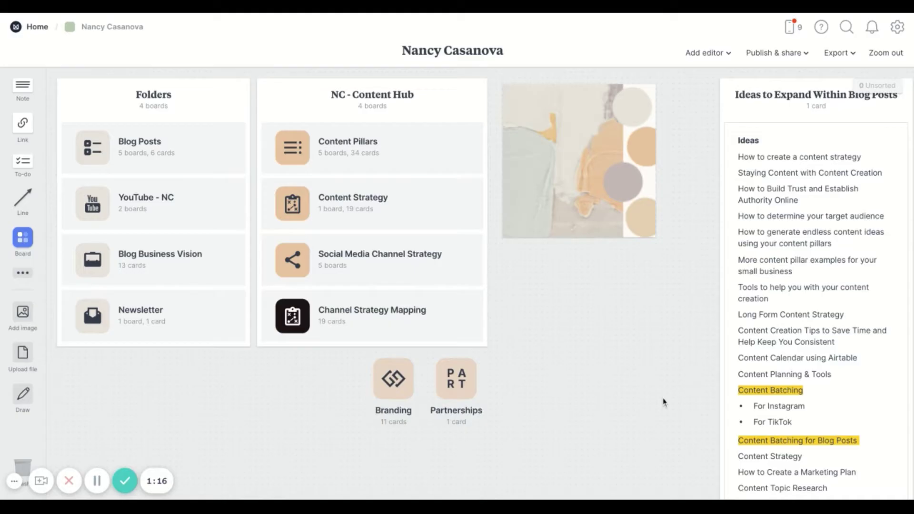
scroll(662, 398, right, 3)
scroll(663, 398, left, 3)
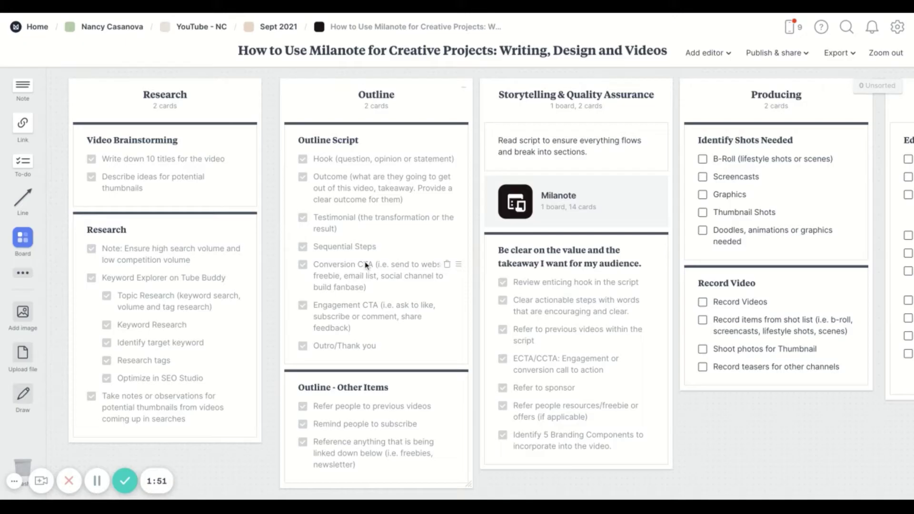
scroll(756, 215, right, 12)
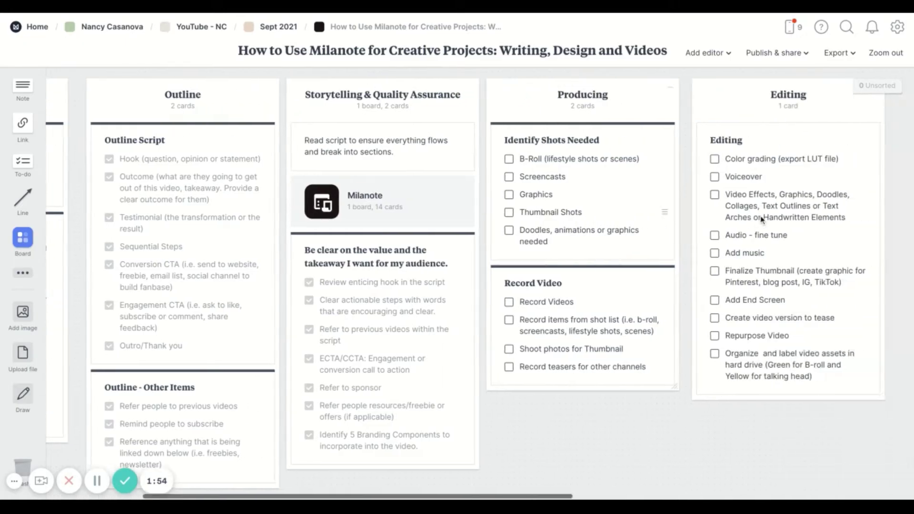
scroll(512, 209, left, 12)
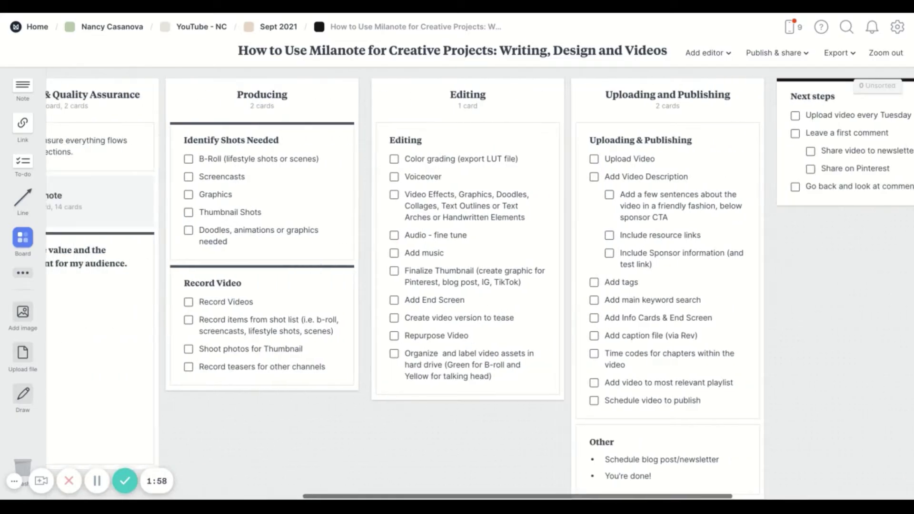
Open the Milanote board inside the video project and scroll through it.
click(512, 217)
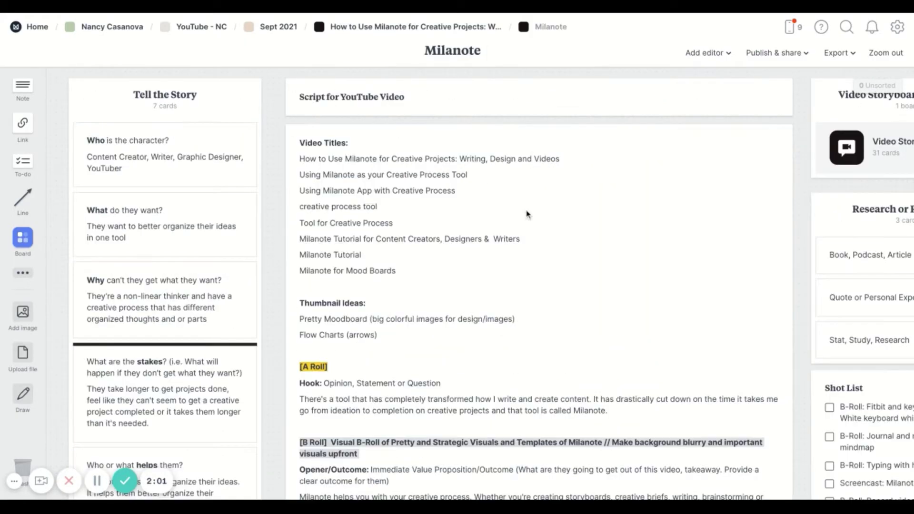
scroll(189, 325, down, 4)
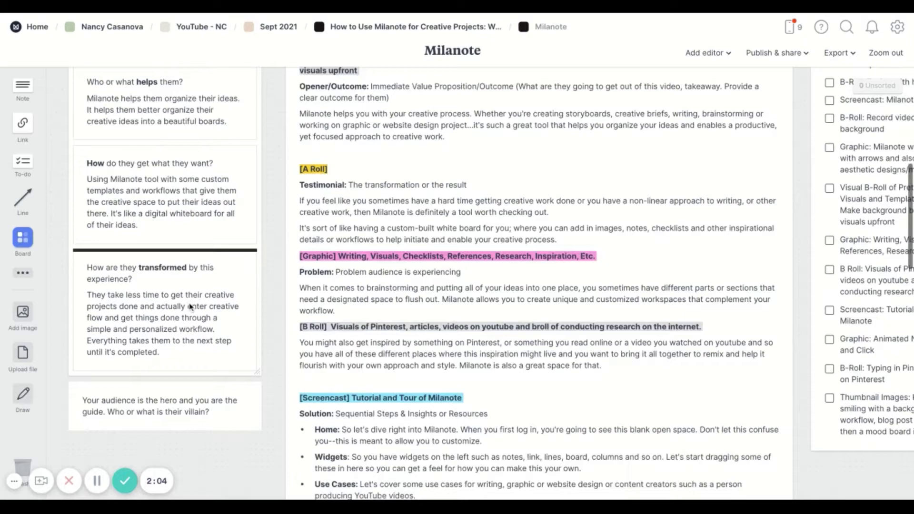
scroll(191, 304, up, 3)
scroll(393, 294, up, 1)
scroll(473, 316, down, 15)
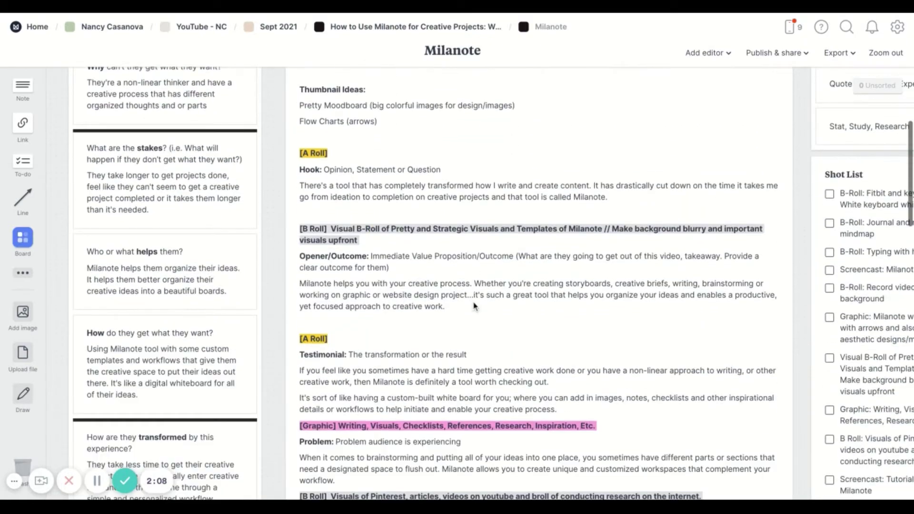
scroll(479, 285, up, 12)
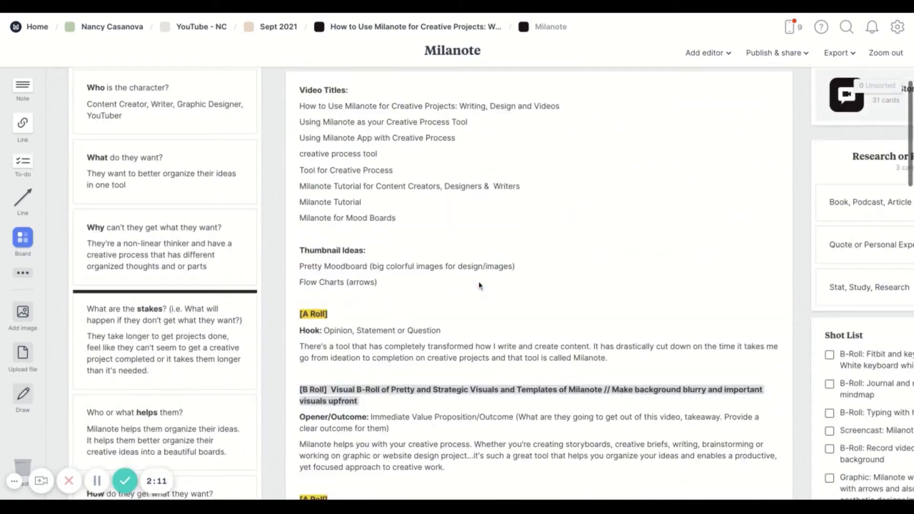
scroll(524, 271, right, 7)
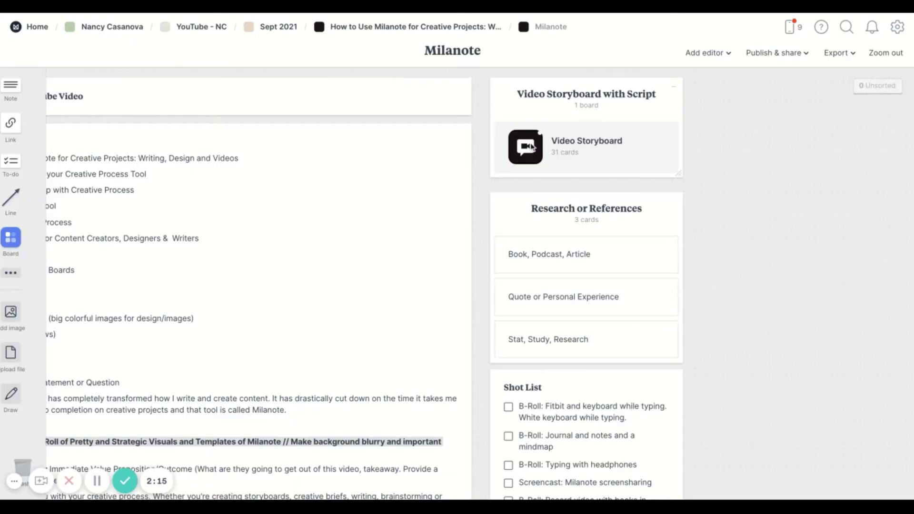
Open the Video Storyboard board and browse its Hook-to-CTA sketch frames.
click(531, 147)
scroll(602, 420, right, 2)
scroll(602, 420, right, 3)
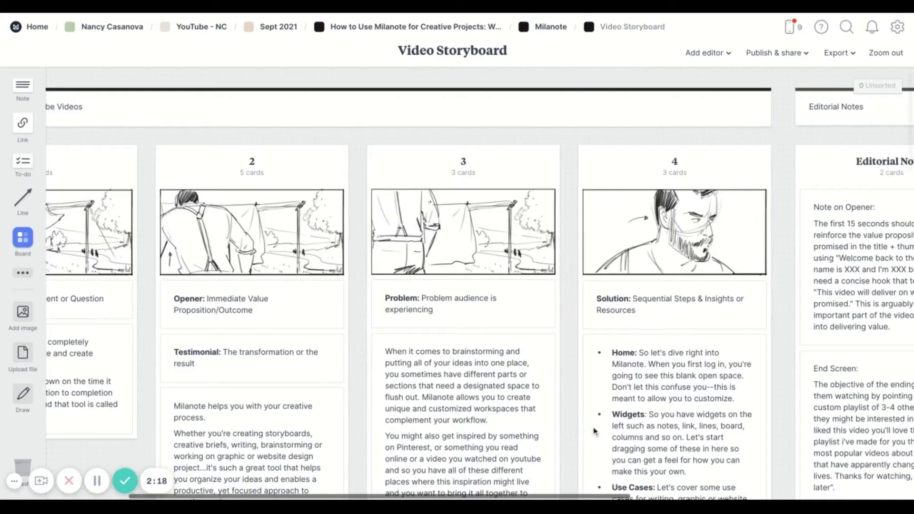
scroll(591, 432, left, 5)
scroll(592, 432, down, 5)
scroll(457, 286, down, 5)
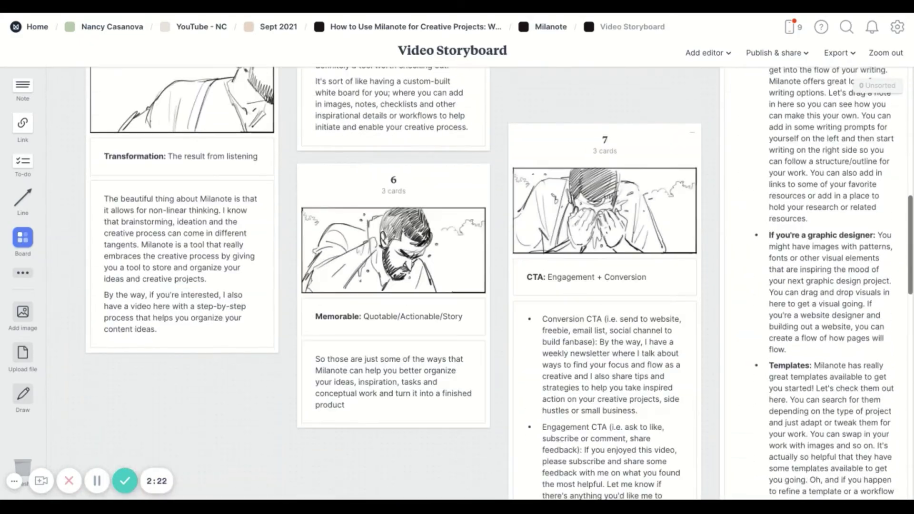
scroll(186, 70, up, 12)
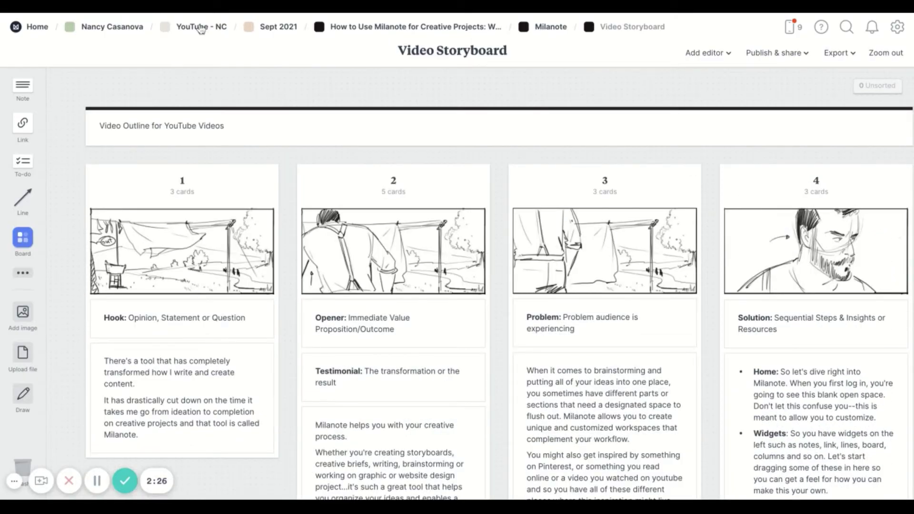
Open Content Strategy, then its Channel Strategy sub-board, and scroll around it.
click(295, 200)
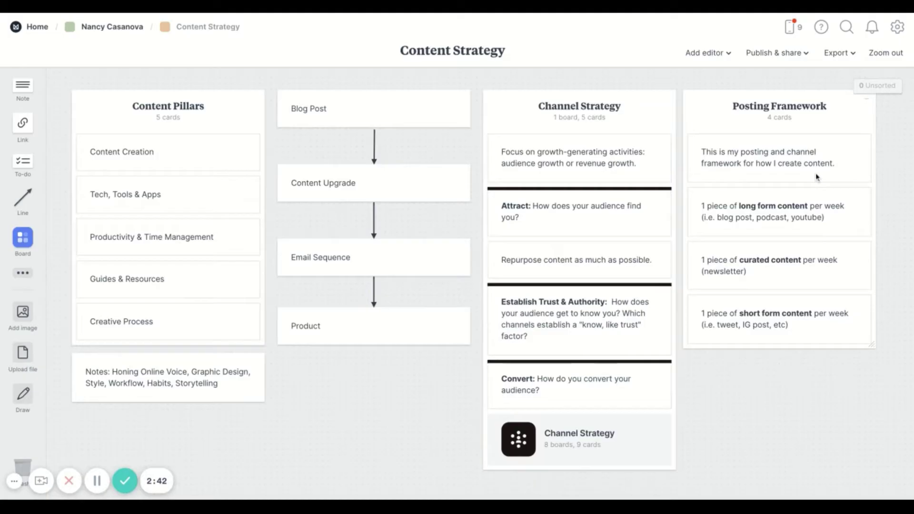
scroll(816, 175, right, 3)
click(452, 447)
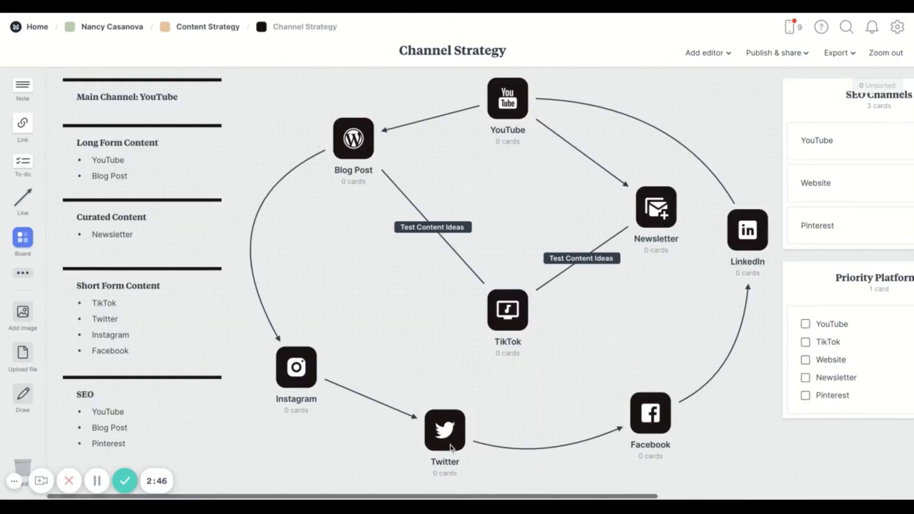
scroll(541, 352, right, 3)
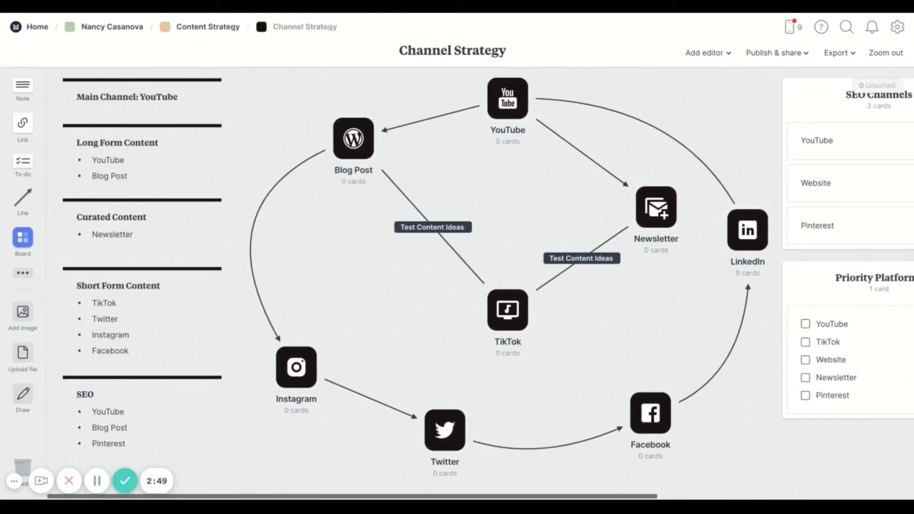
scroll(457, 286, down, 3)
scroll(457, 286, up, 3)
Add a board named Test to the Home canvas and open it.
drag(22, 238, 605, 227)
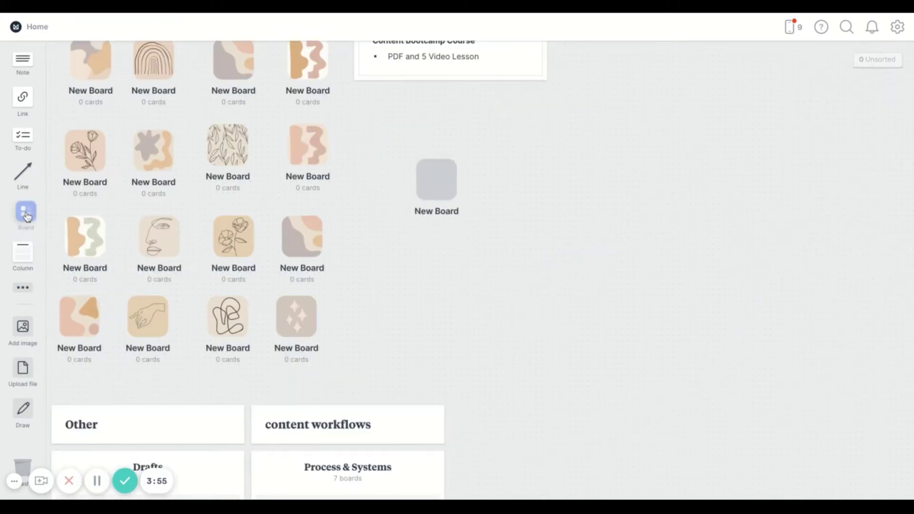
text(Test)
key(Return)
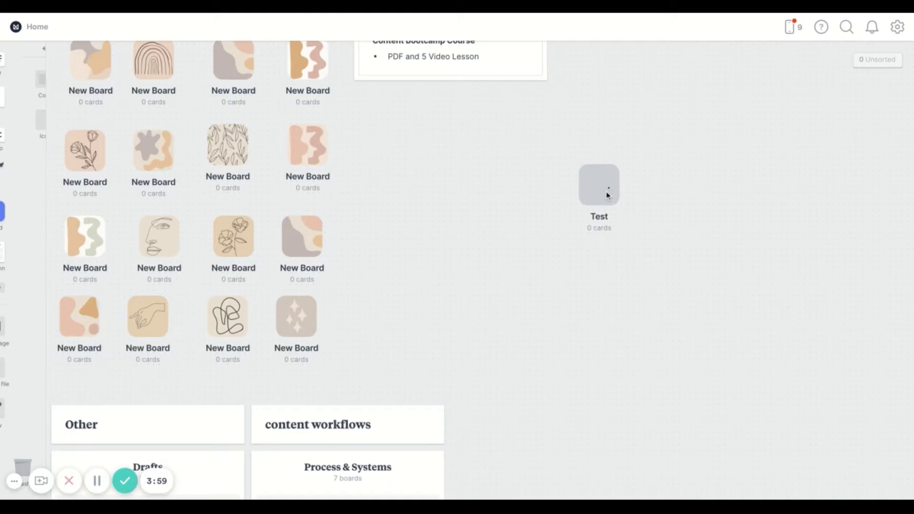
click(598, 185)
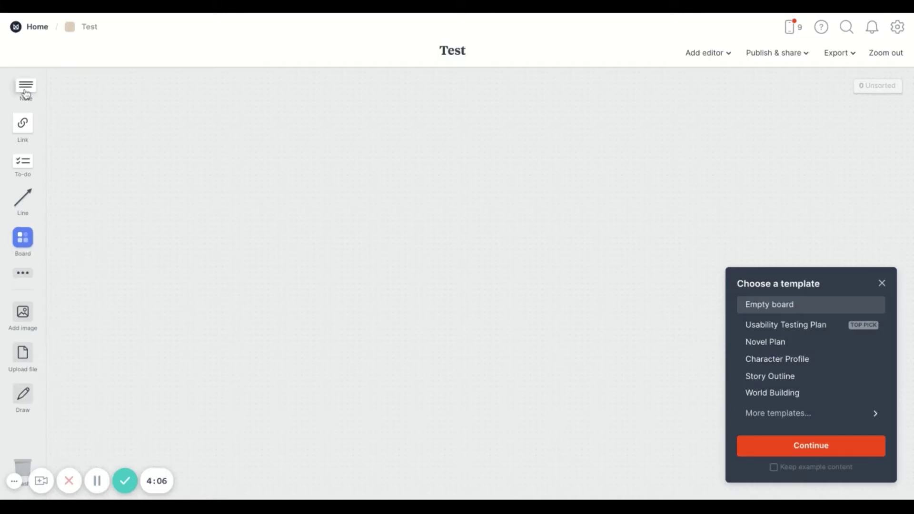
Give the first new board the WordPress icon found by searching 'blog'.
click(28, 245)
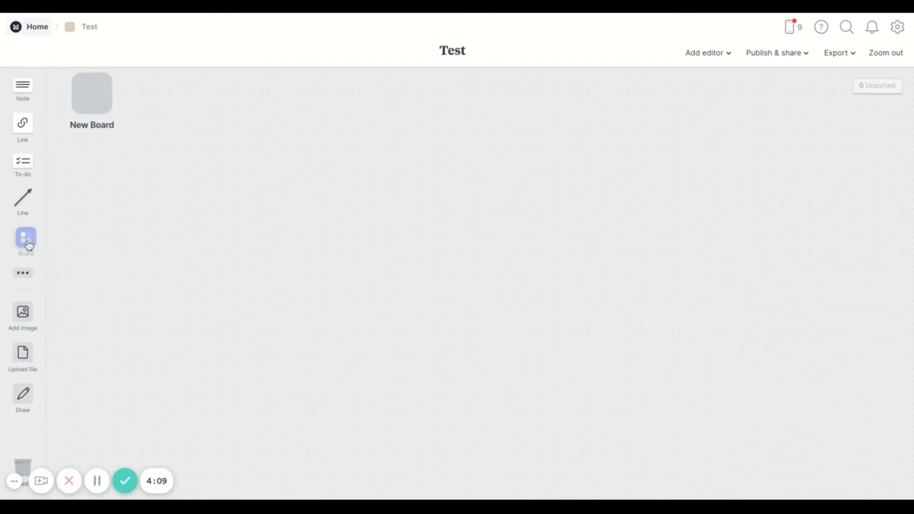
click(28, 107)
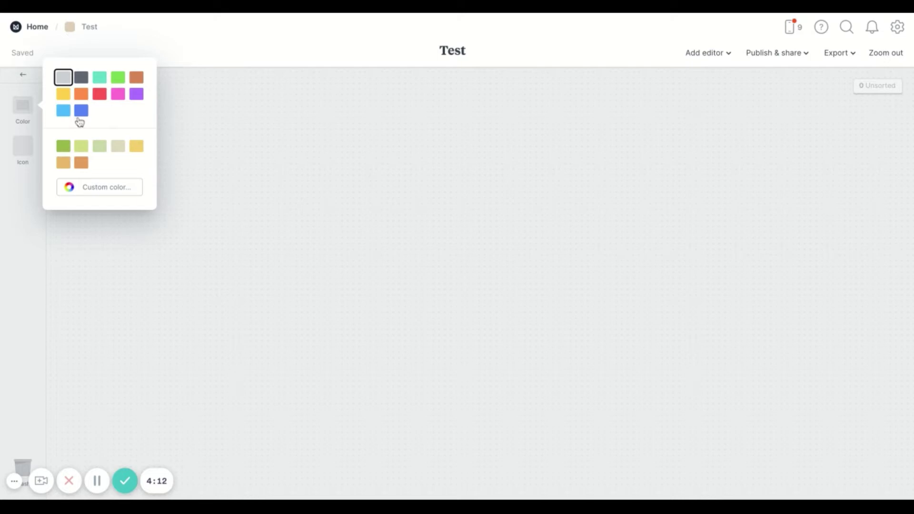
click(24, 149)
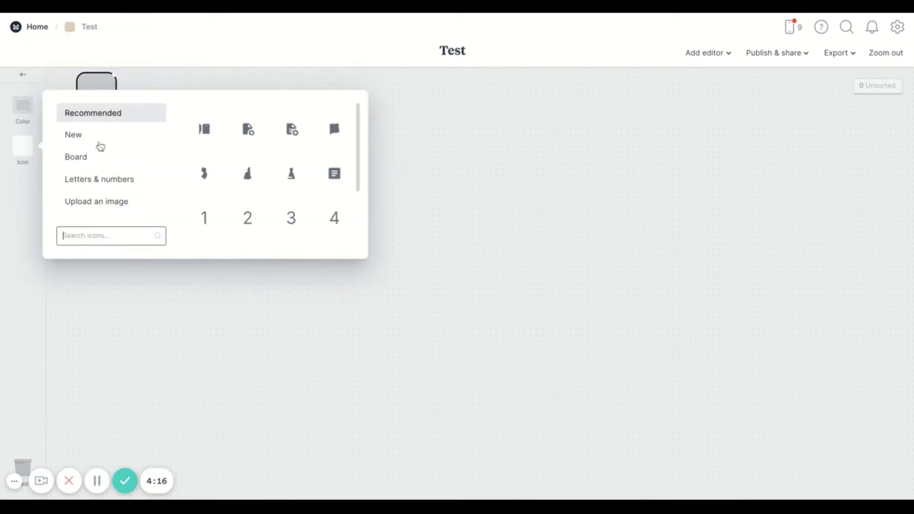
text(blog)
key(Return)
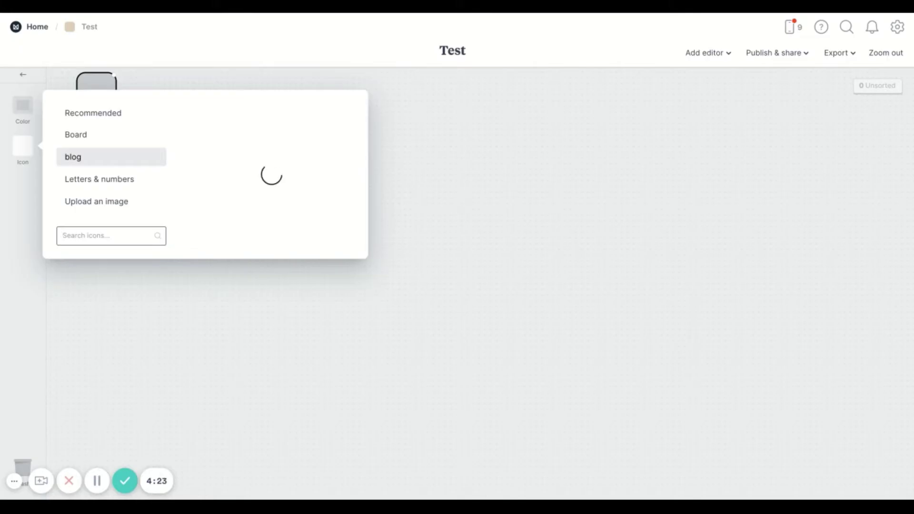
click(249, 129)
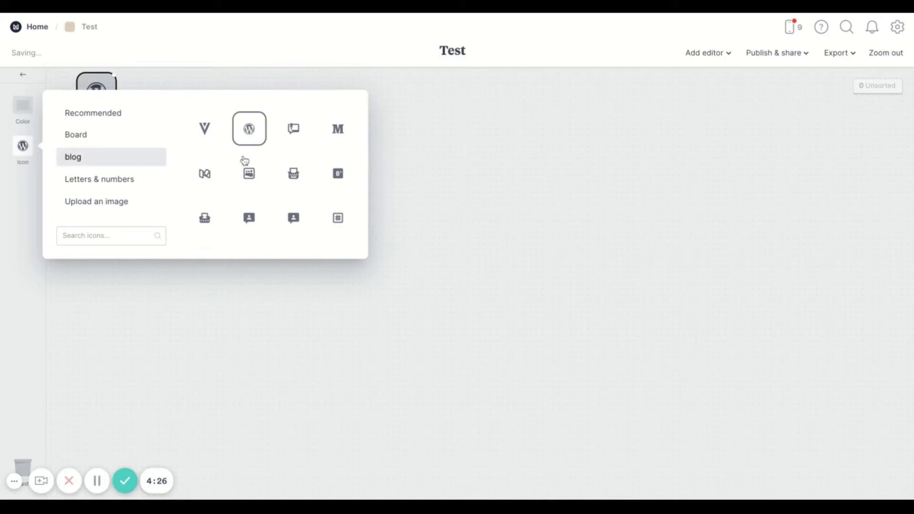
click(215, 272)
Add a second board with the Instagram icon found by searching 'social'.
click(22, 238)
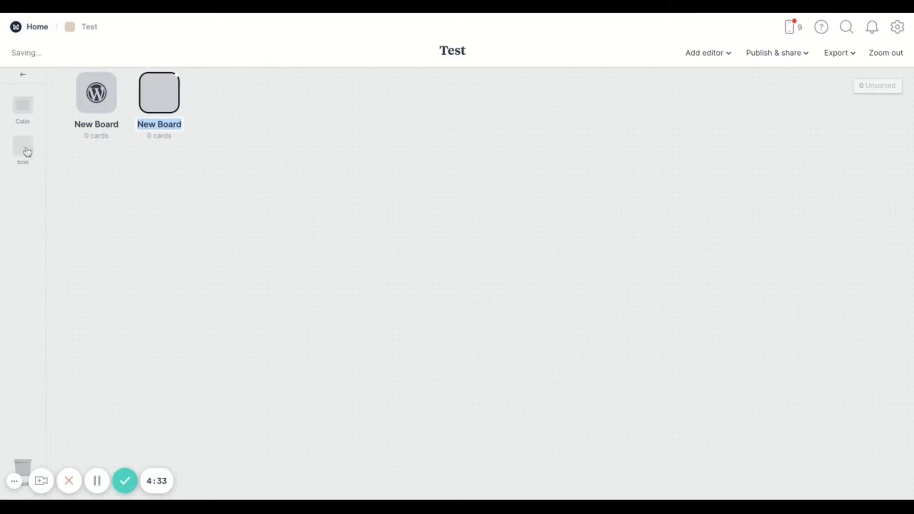
click(25, 149)
text(social)
key(Return)
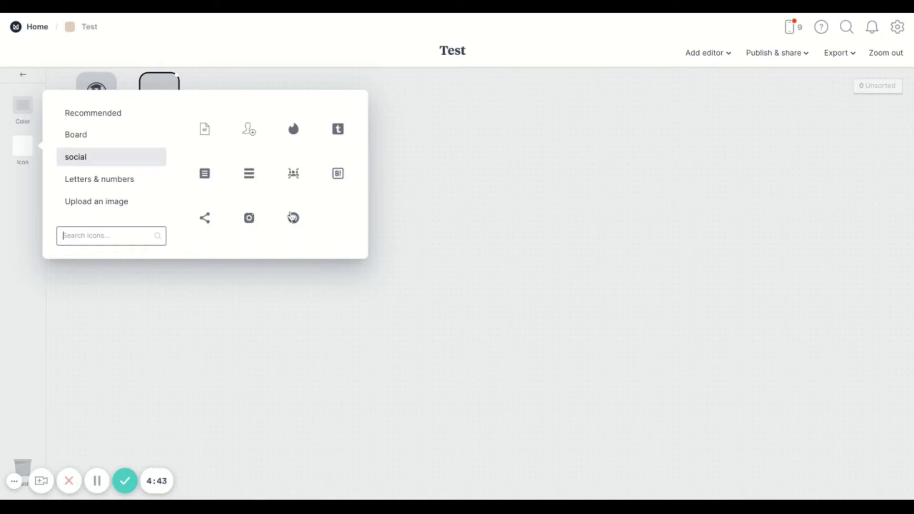
click(220, 318)
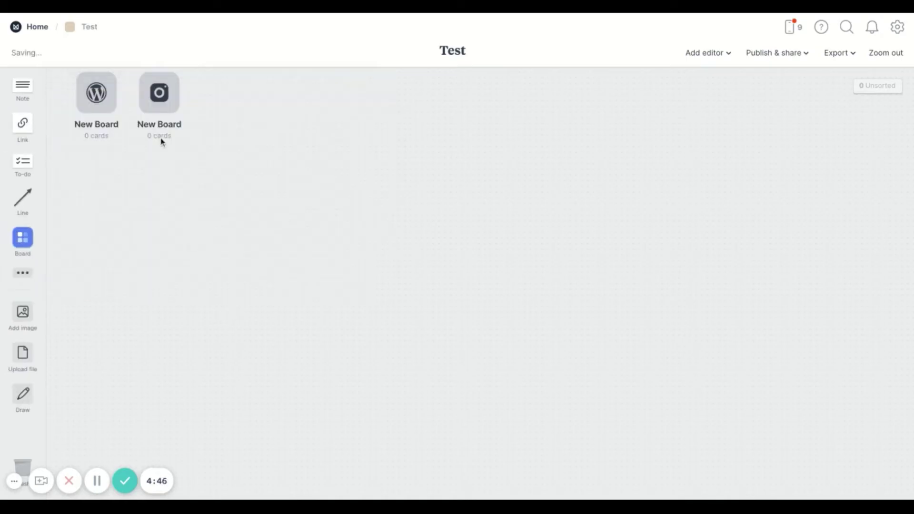
Colour the WordPress board pale green and upload a photo as its icon.
click(101, 112)
click(23, 106)
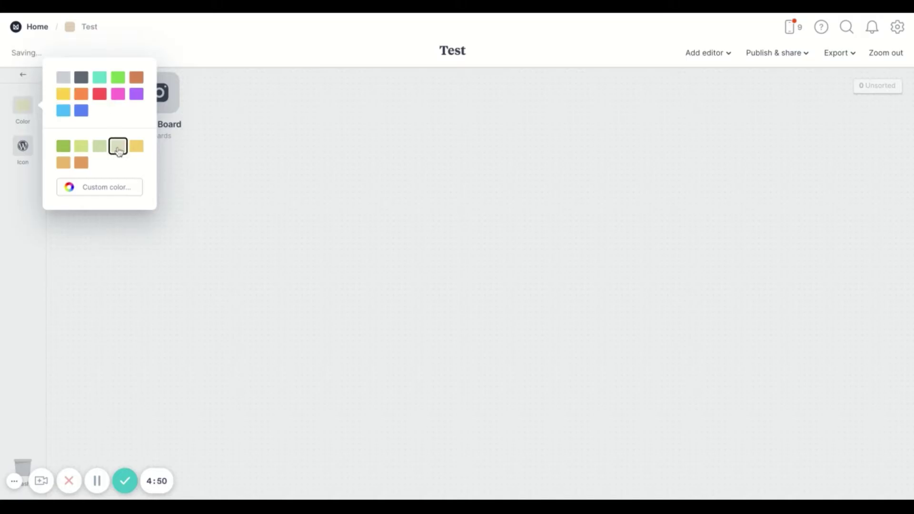
click(128, 120)
click(89, 109)
click(23, 145)
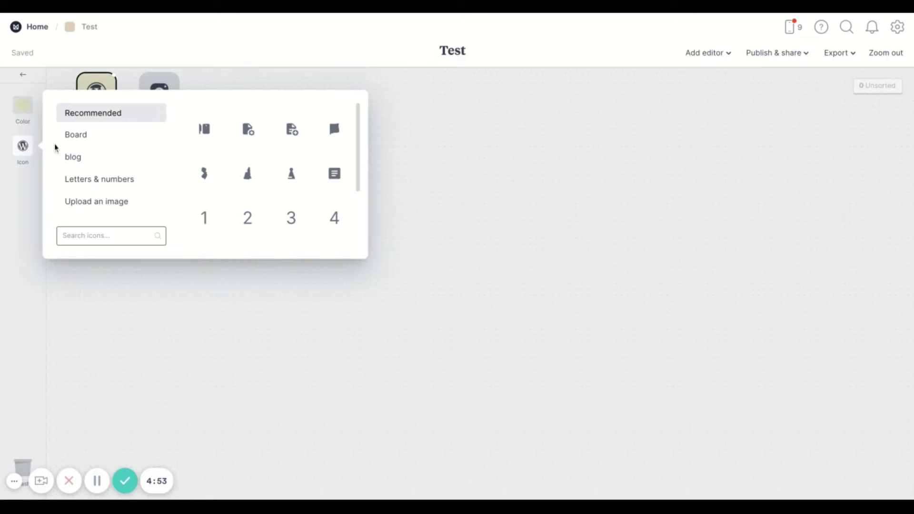
click(83, 207)
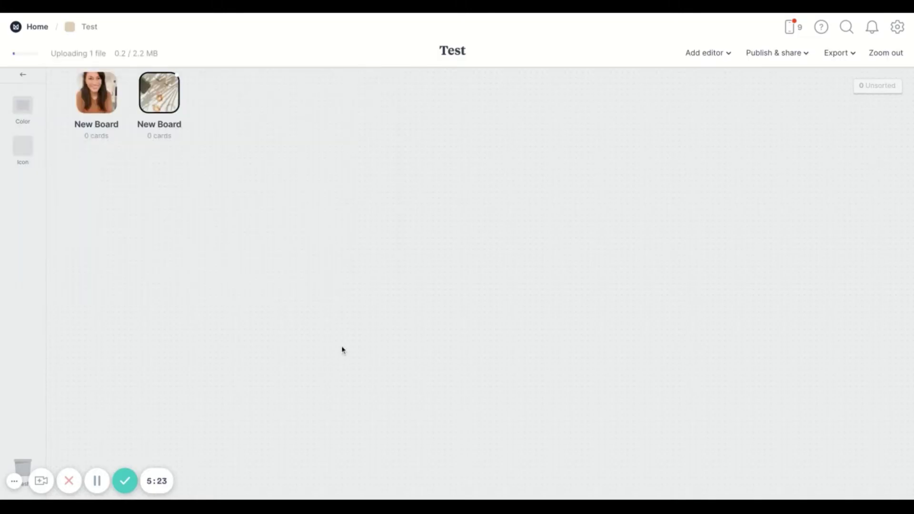
Add a column titled 'Title' to the right of the two boards.
click(308, 308)
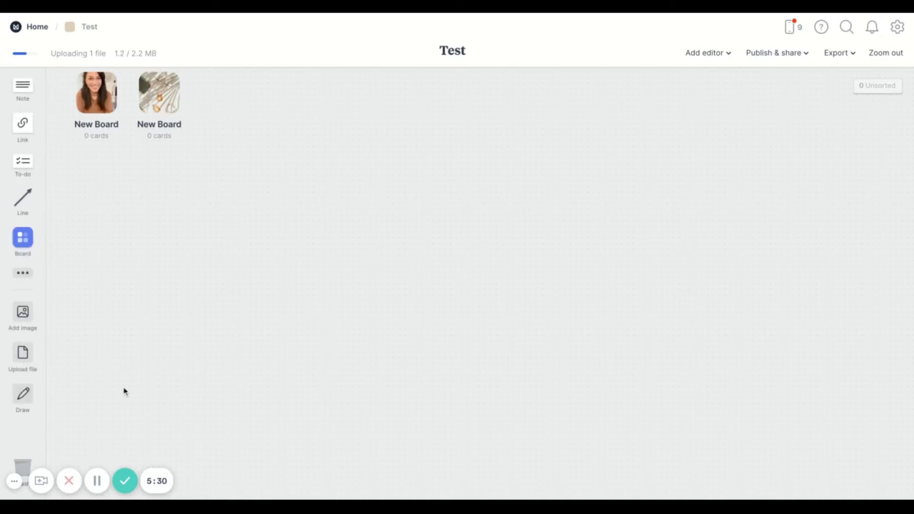
click(27, 274)
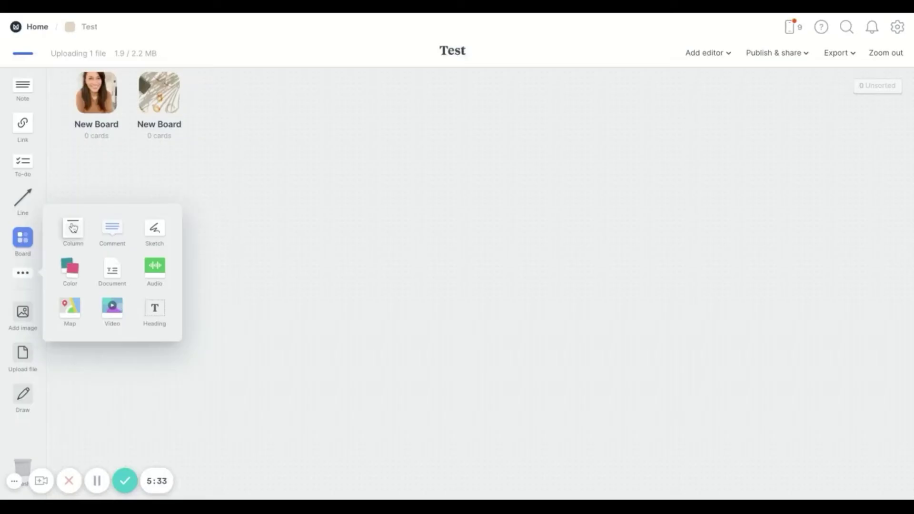
click(255, 277)
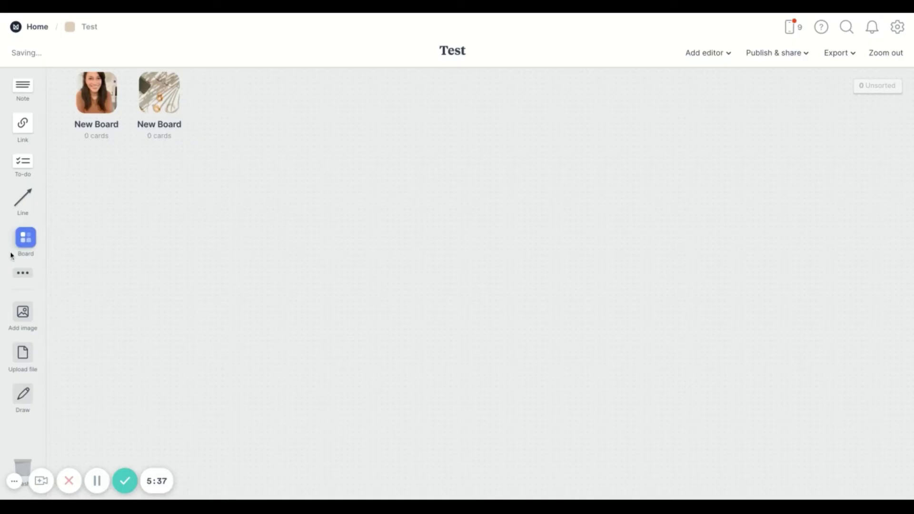
click(39, 278)
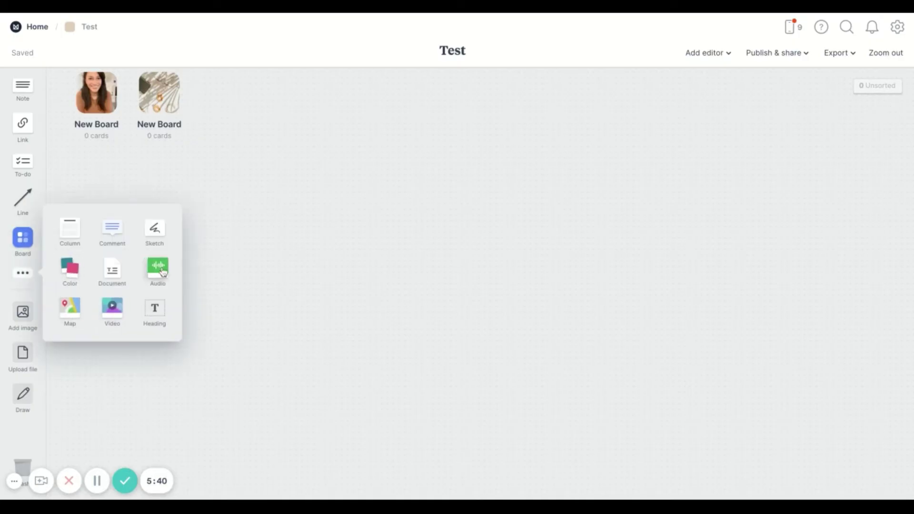
drag(73, 232, 341, 113)
text(Title)
click(357, 210)
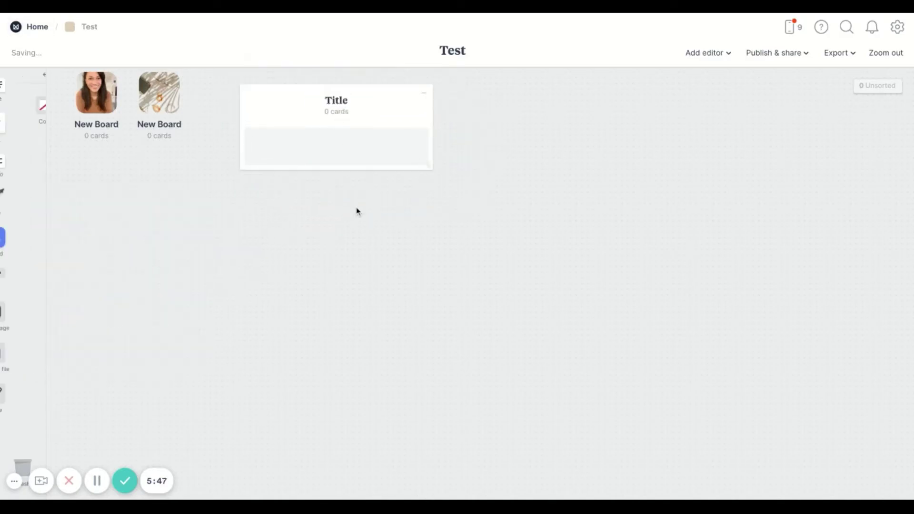
Move the first photo board into the Title column and rename it Photoshoot.
drag(95, 102, 270, 143)
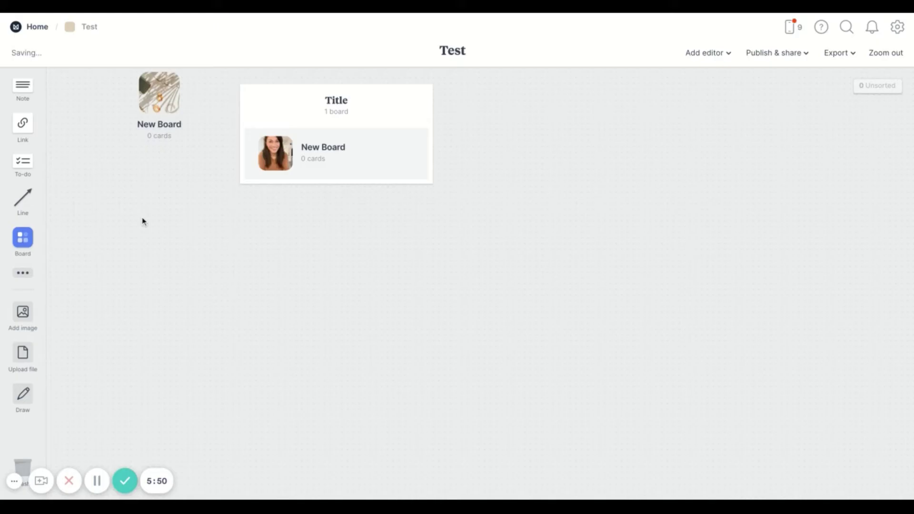
double_click(331, 150)
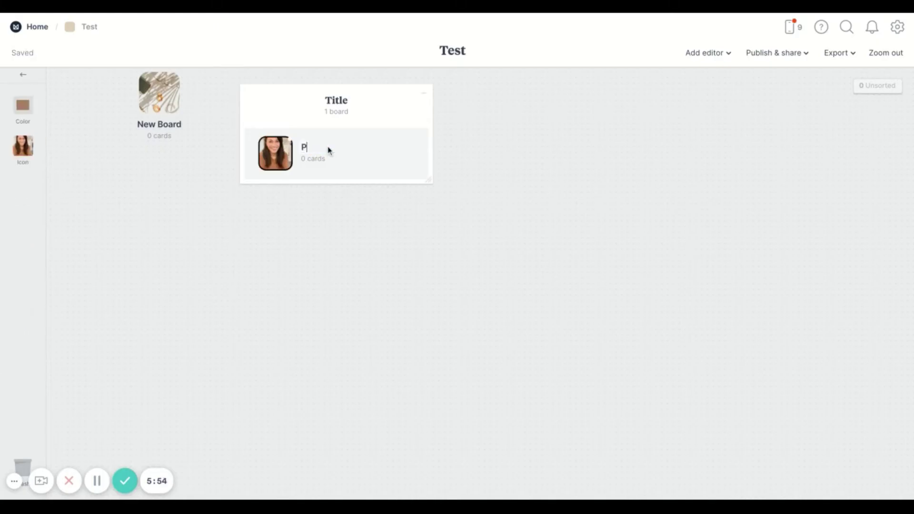
key(Escape)
key(Escape)
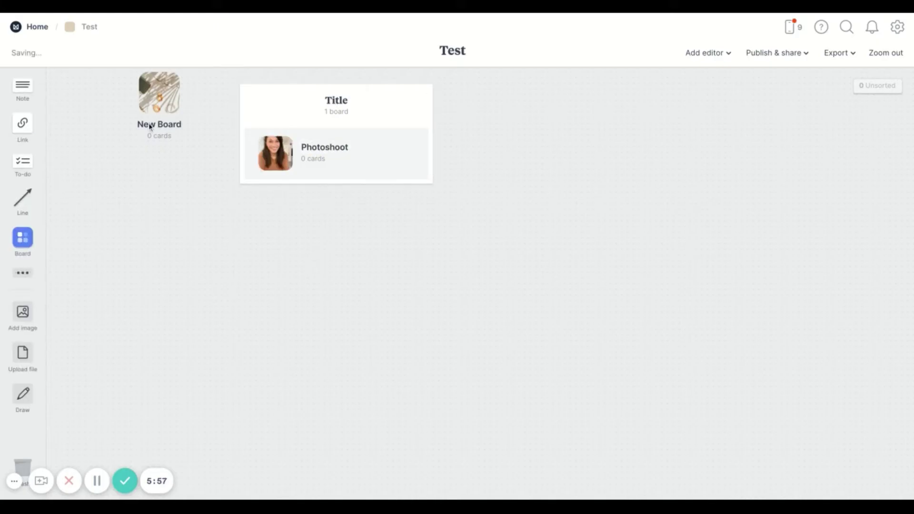
Add a to-do list in the Title column with tasks Step 1 to Step 4.
click(27, 158)
drag(26, 158, 294, 206)
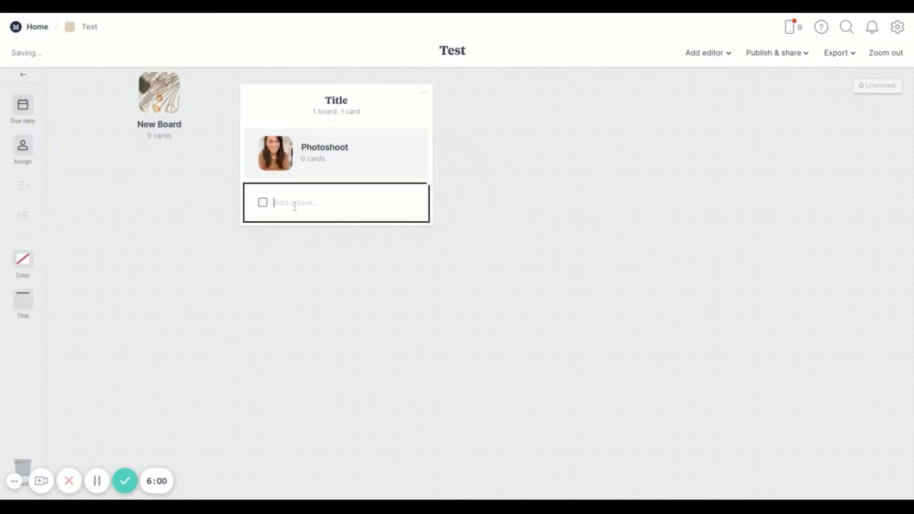
text(Step 1)
key(Return)
text(Step 2)
key(Return)
text(St)
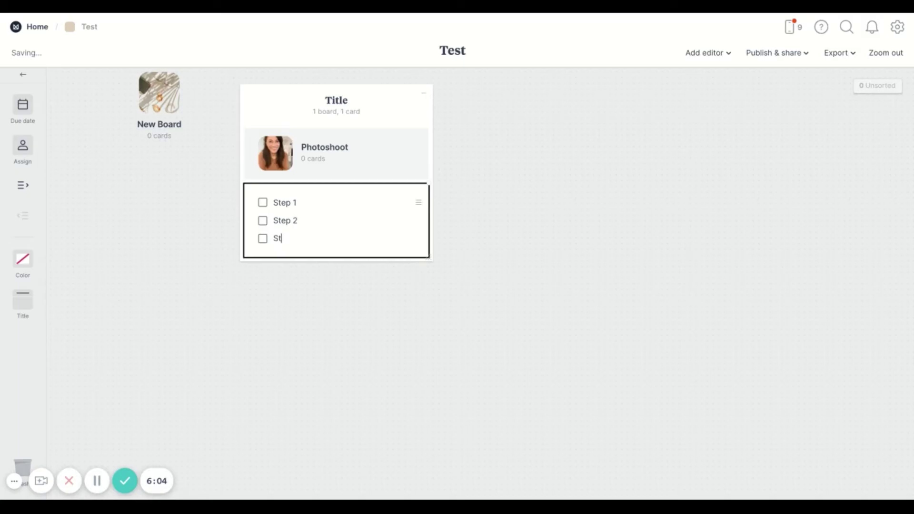
text(ep 3)
key(Return)
text(Step 4)
click(335, 328)
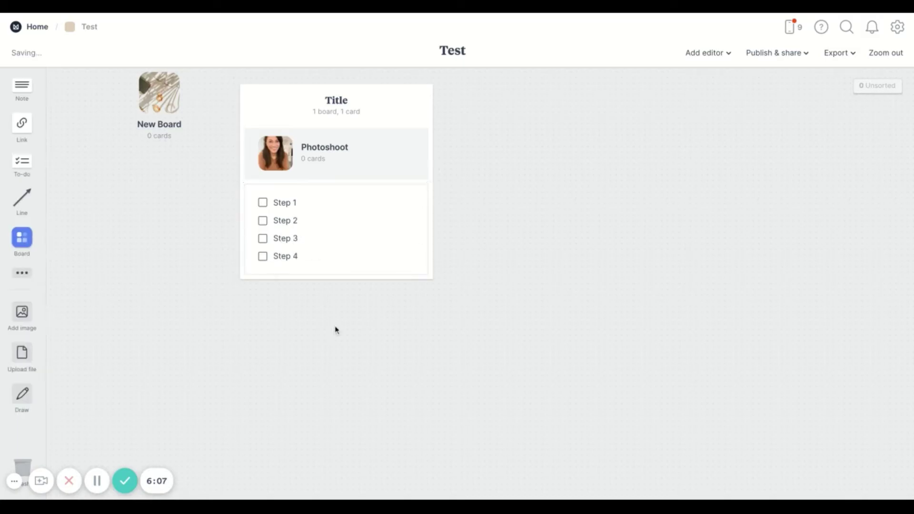
click(25, 275)
Add a free writing photo under the to-do list and draw an arrow beside it.
click(23, 315)
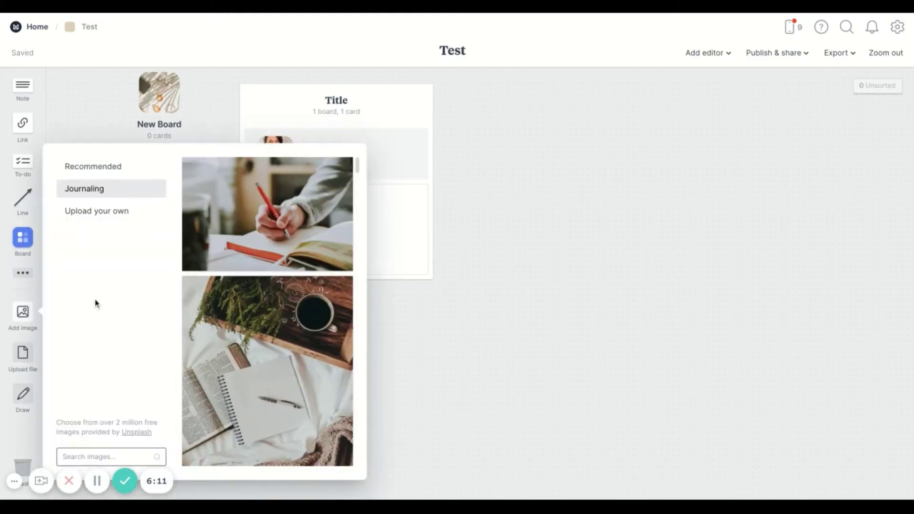
drag(268, 234, 521, 265)
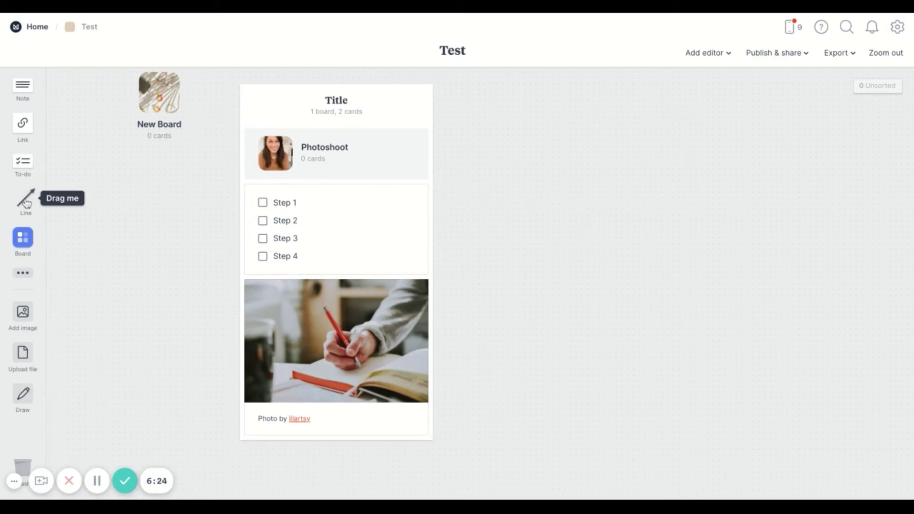
drag(28, 193, 465, 189)
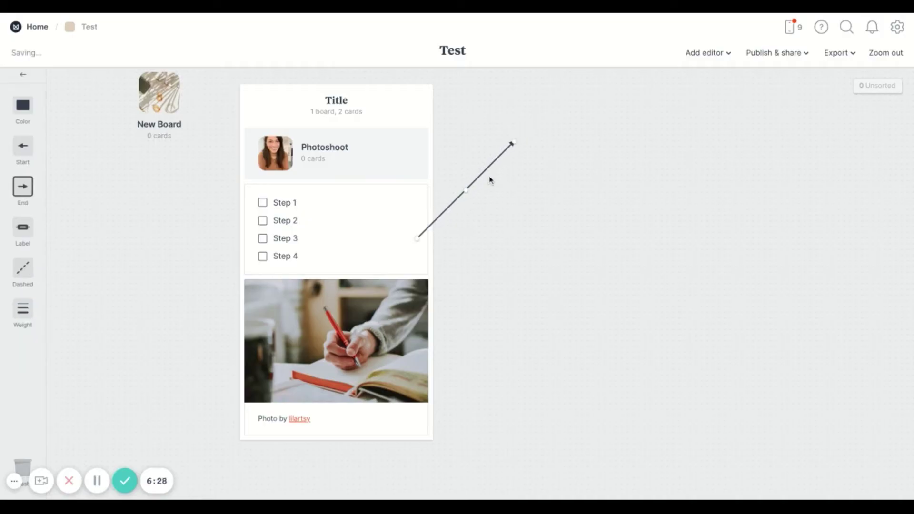
Add a laptop-and-coffee photo, attach the arrow's end to it, and add a Templates board.
click(23, 314)
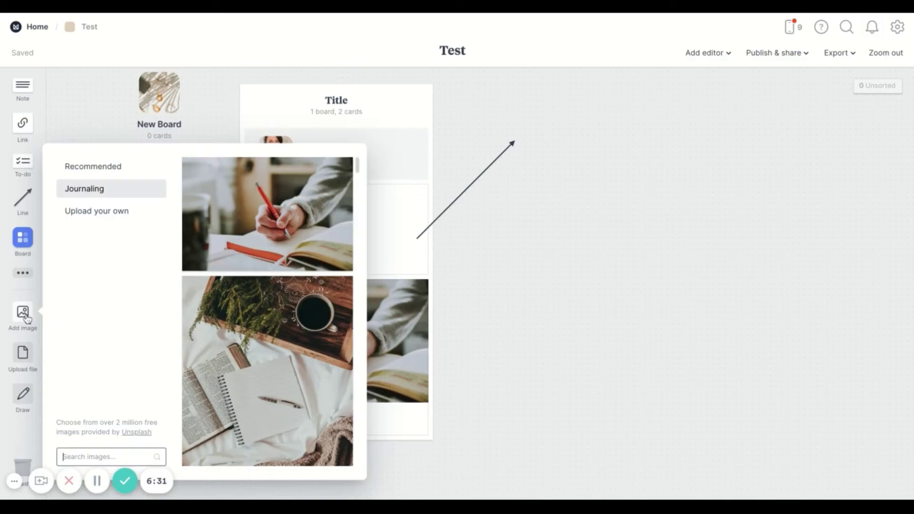
scroll(264, 328, down, 10)
drag(282, 353, 499, 249)
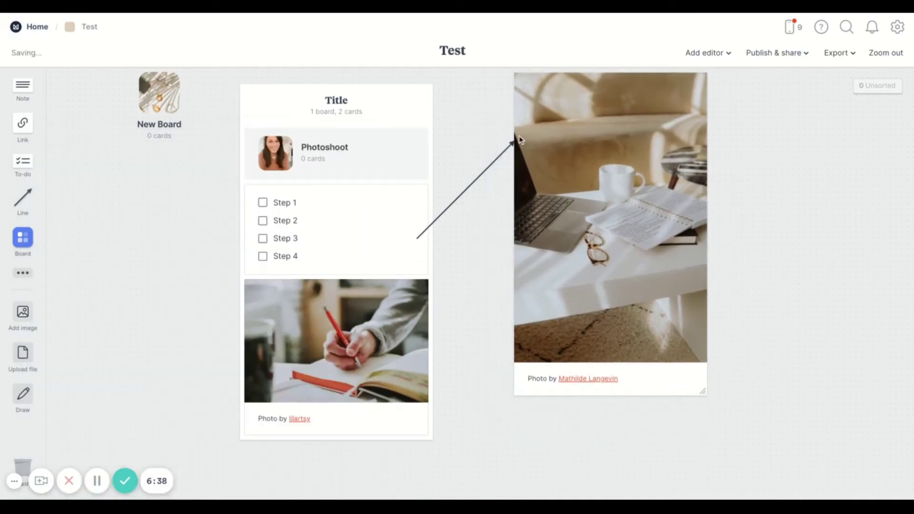
drag(516, 139, 535, 159)
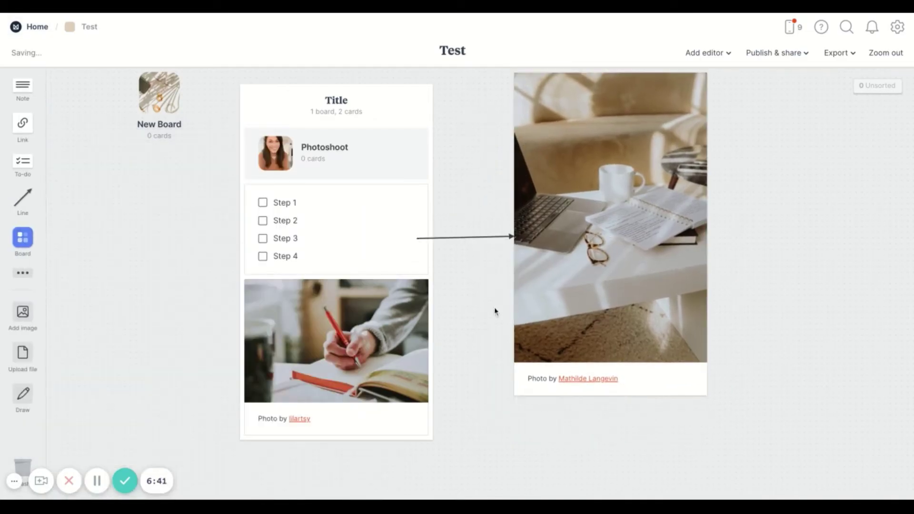
drag(23, 246, 770, 170)
Name the new board Templates and open it.
text(Templates)
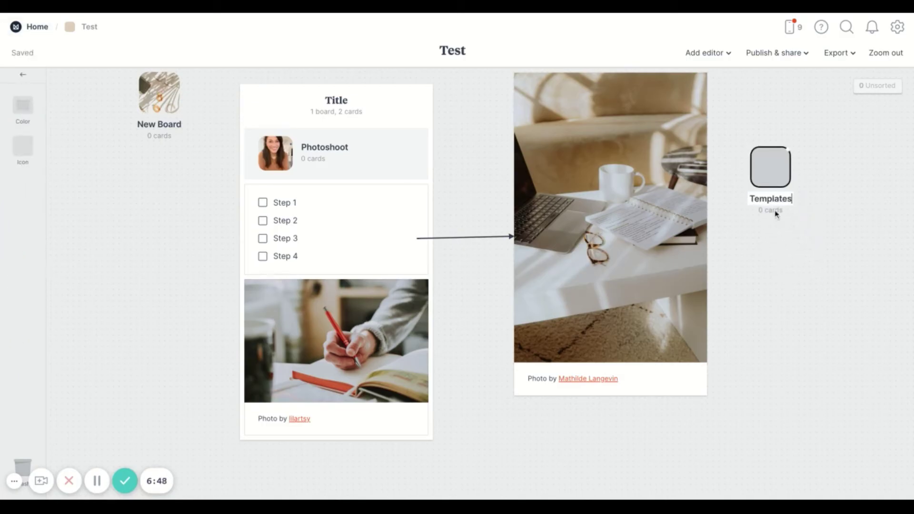
key(Return)
click(770, 166)
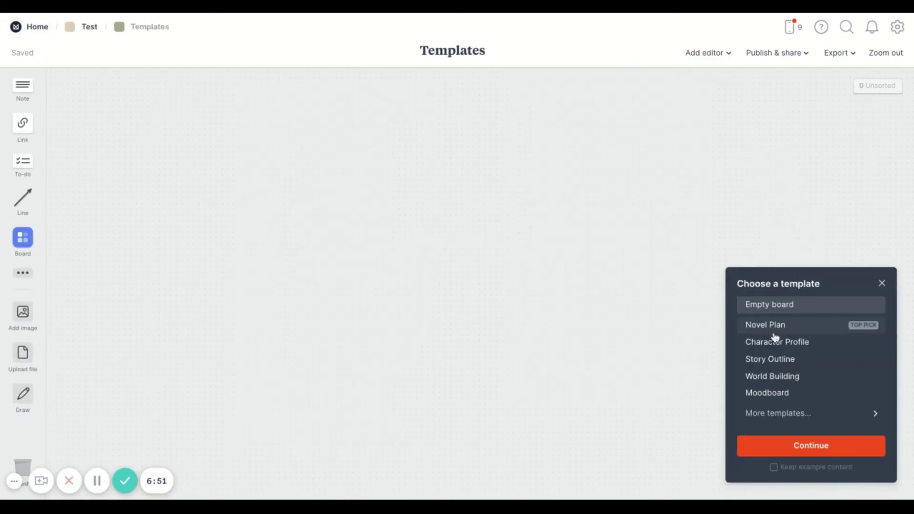
Preview the Novel Plan, Character Profile, Story Outline, World Building and Moodboard templates, then show more categories.
click(774, 327)
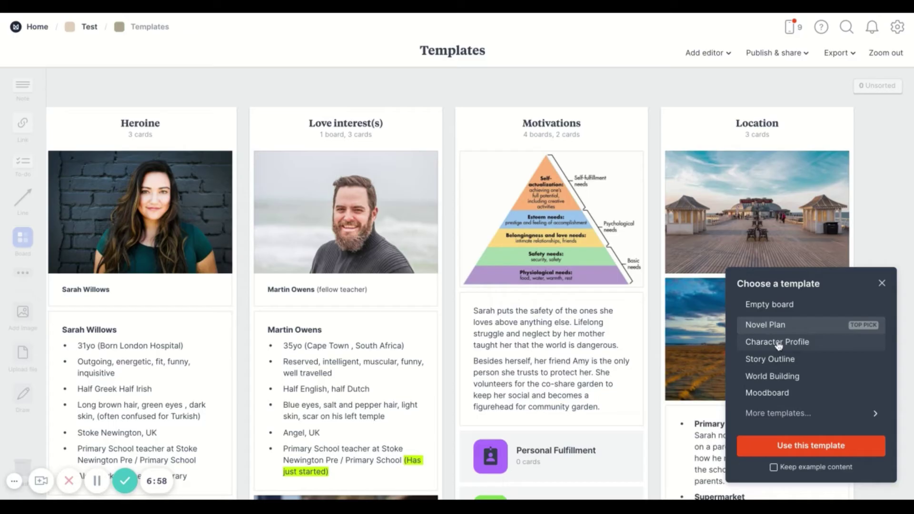
click(778, 342)
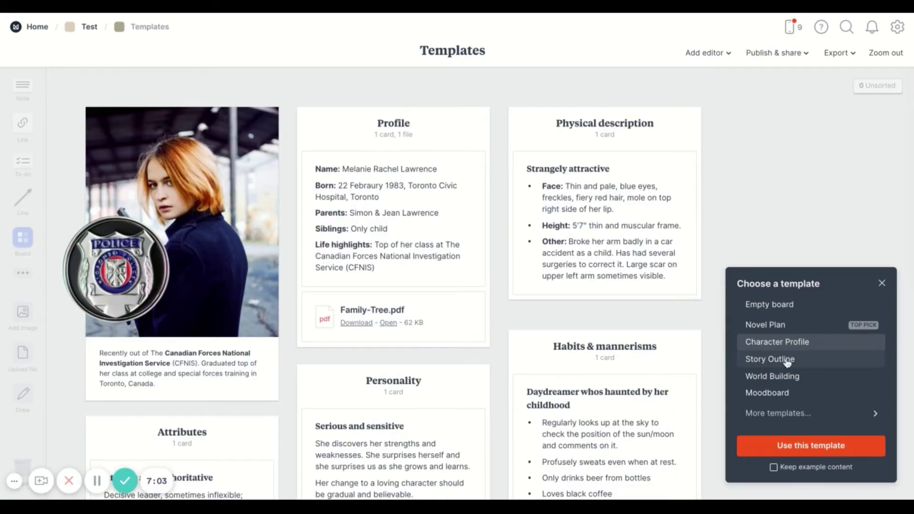
click(786, 360)
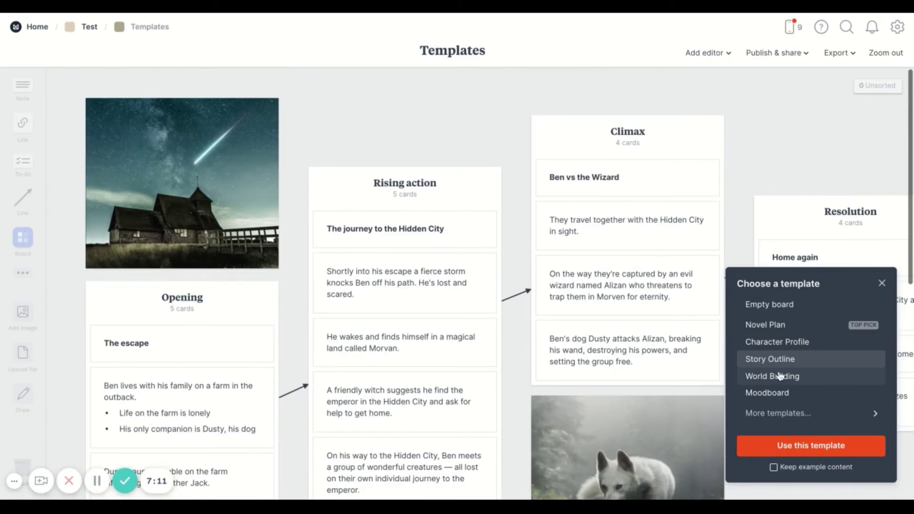
click(775, 379)
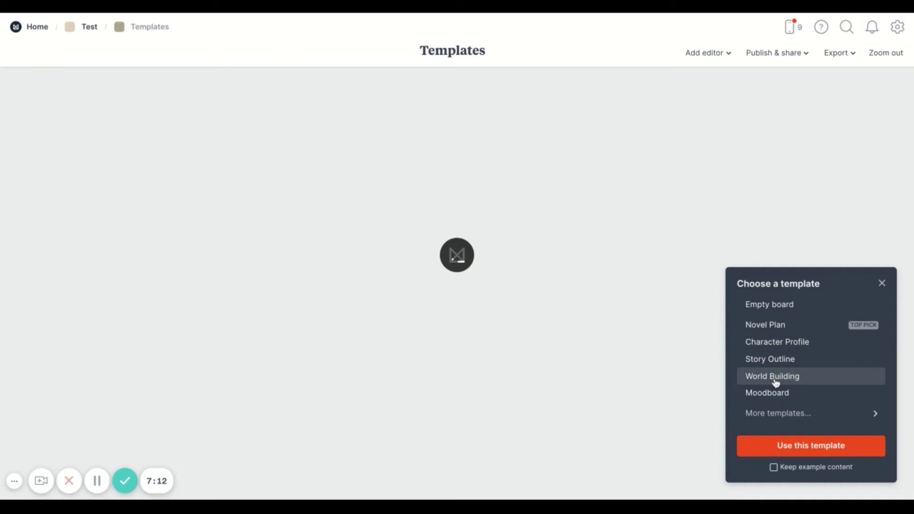
click(781, 397)
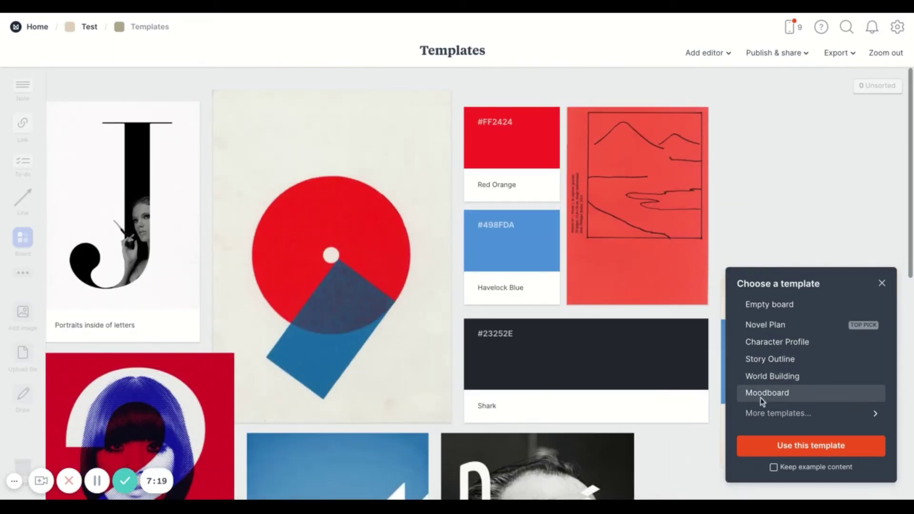
click(783, 413)
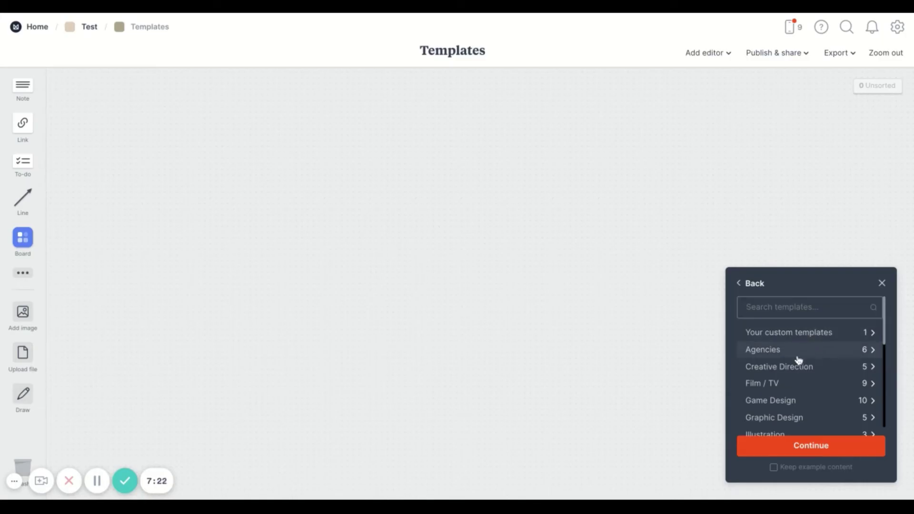
Preview the Agencies templates Project Plan, Campaign Brief and Moodboard, then return to categories.
click(798, 360)
click(791, 323)
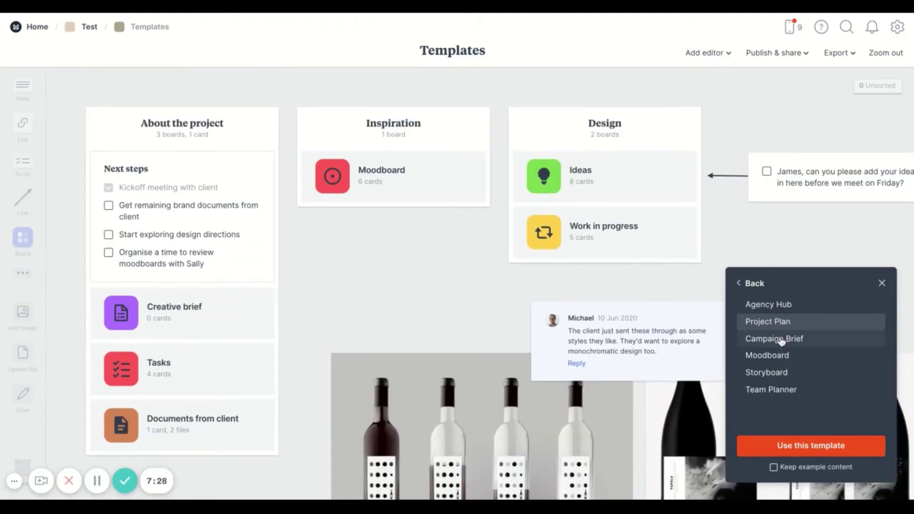
click(780, 341)
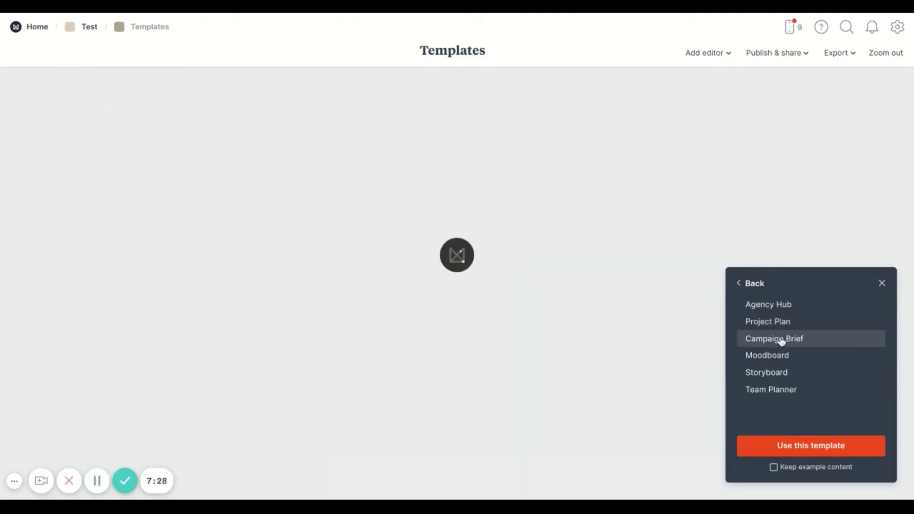
click(777, 358)
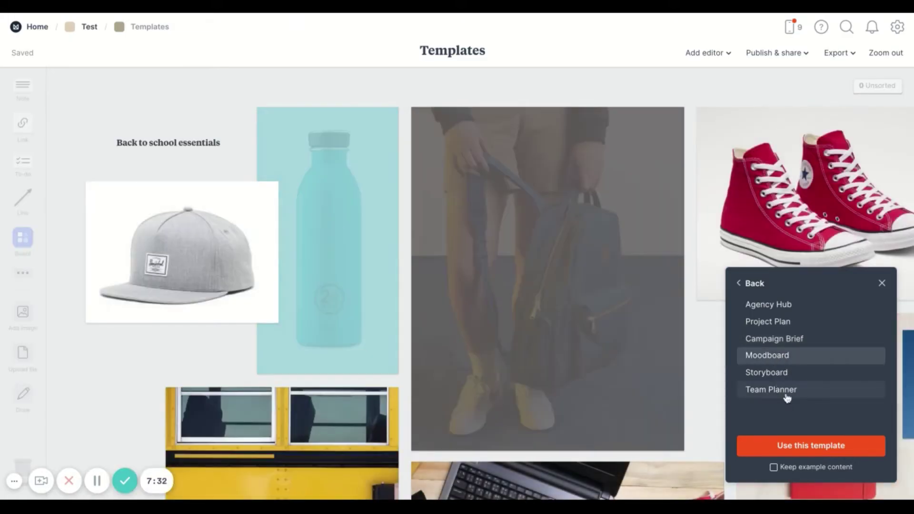
click(750, 285)
In Graphic Design, preview the Project Plan and Design Brief templates.
scroll(788, 360, down, 3)
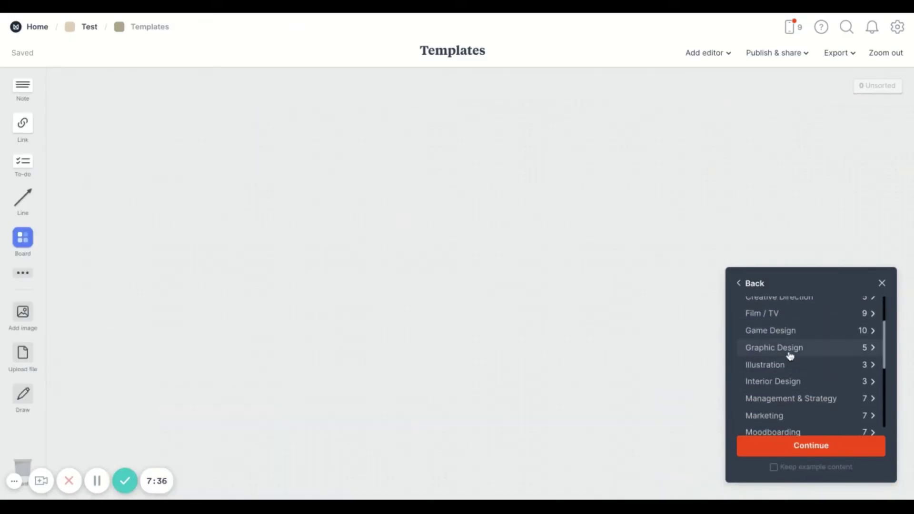
click(790, 356)
click(778, 326)
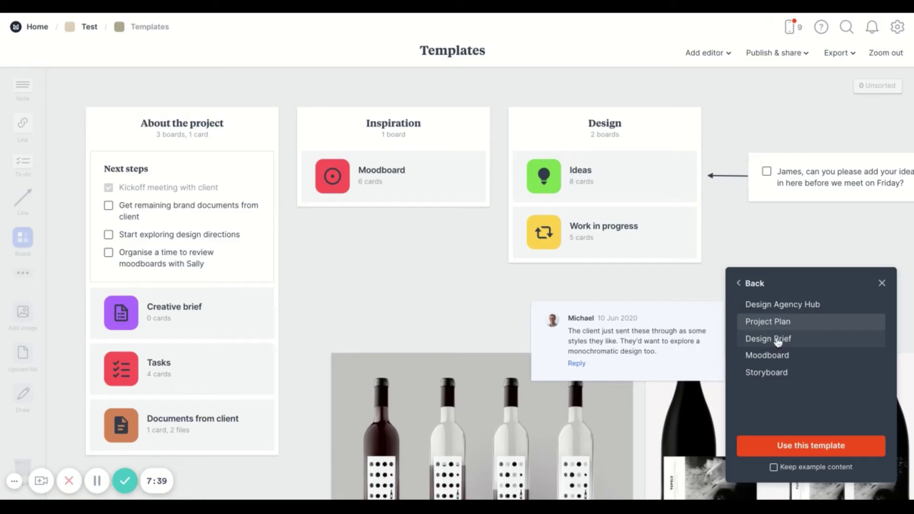
click(777, 340)
scroll(579, 372, down, 4)
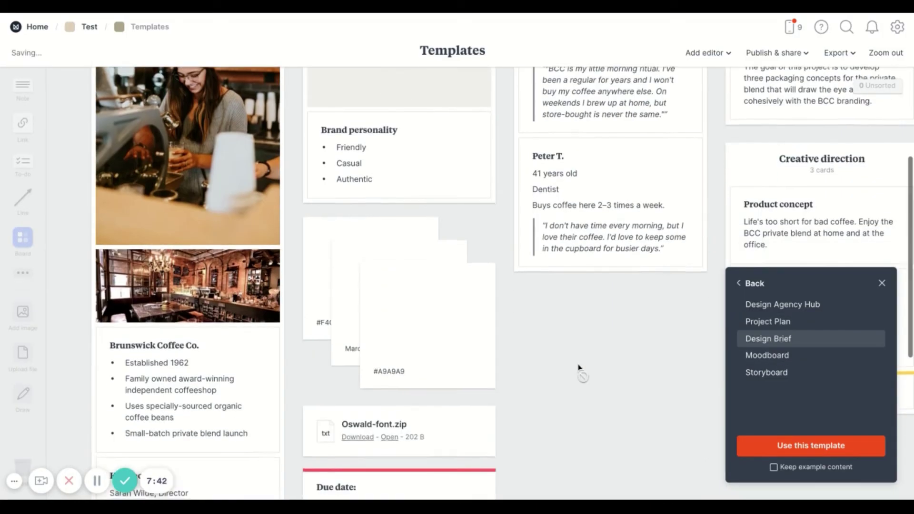
scroll(580, 372, down, 4)
scroll(483, 267, up, 2)
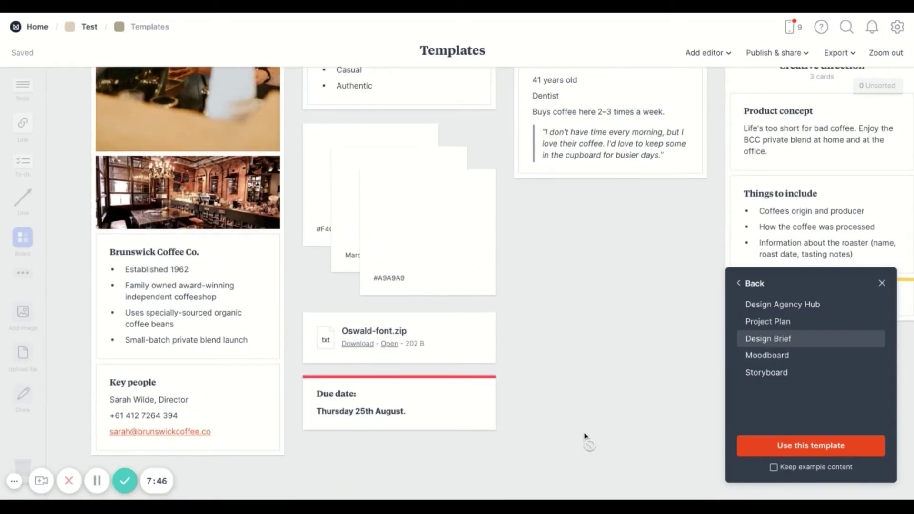
scroll(647, 371, right, 12)
scroll(647, 371, up, 5)
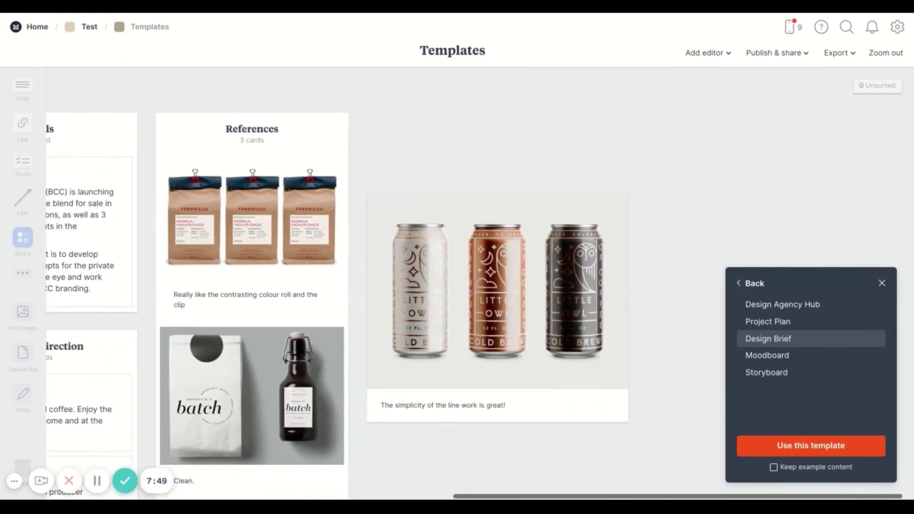
scroll(631, 418, left, 12)
scroll(631, 419, down, 7)
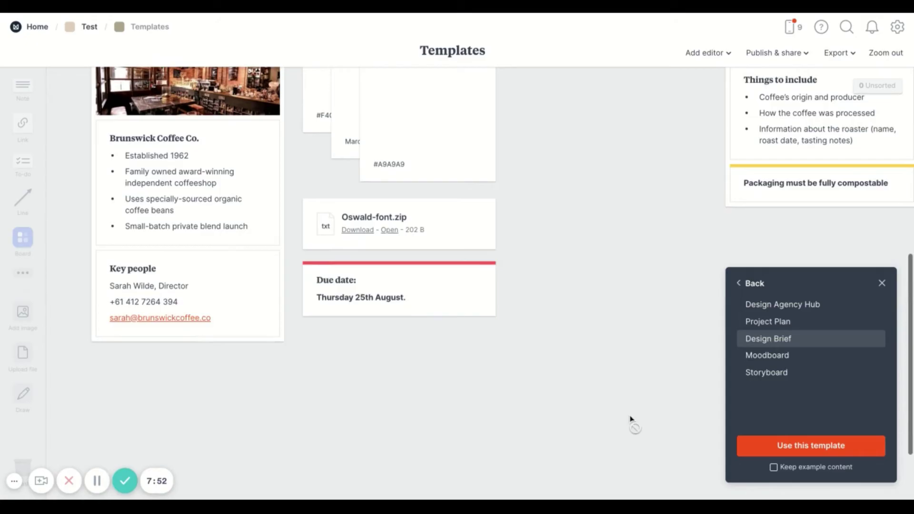
scroll(631, 418, up, 2)
Preview the Moodboard and Storyboard templates, then return to the category list.
click(762, 355)
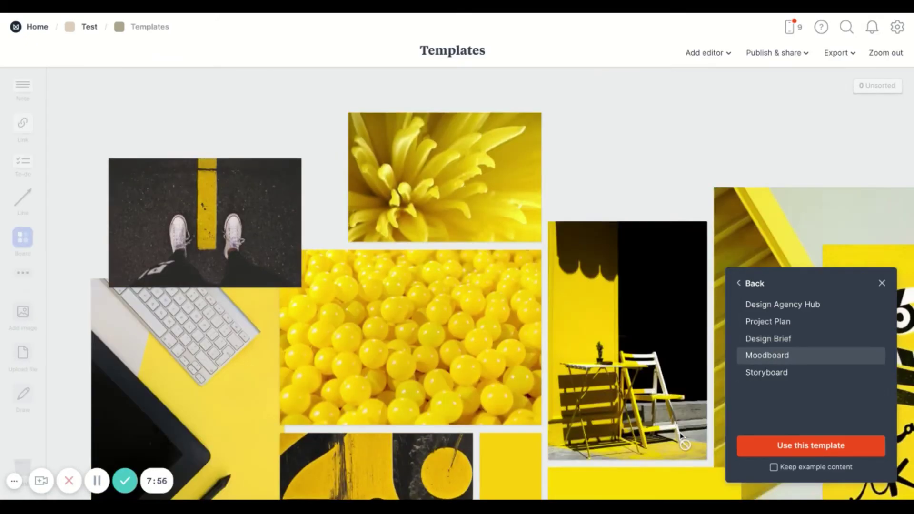
scroll(679, 439, down, 5)
scroll(679, 438, right, 4)
scroll(679, 438, down, 3)
scroll(679, 438, up, 8)
scroll(679, 438, left, 5)
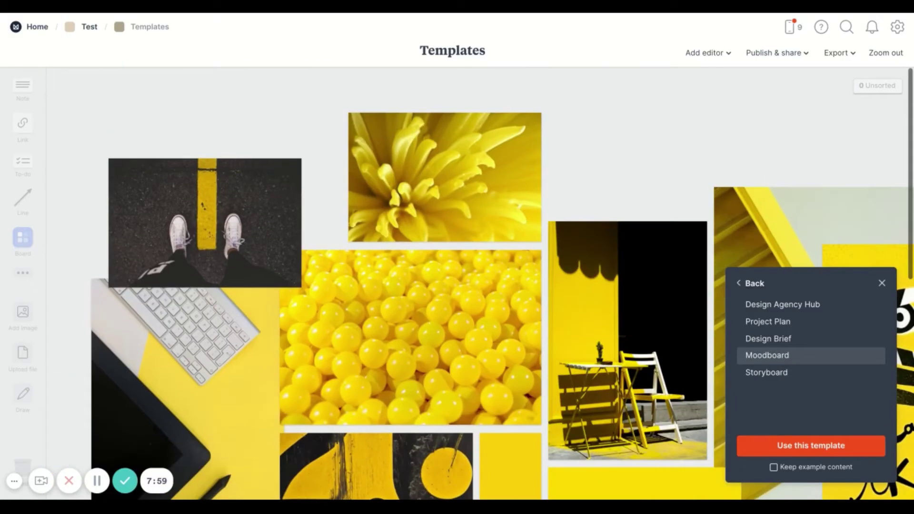
click(773, 372)
scroll(622, 414, down, 3)
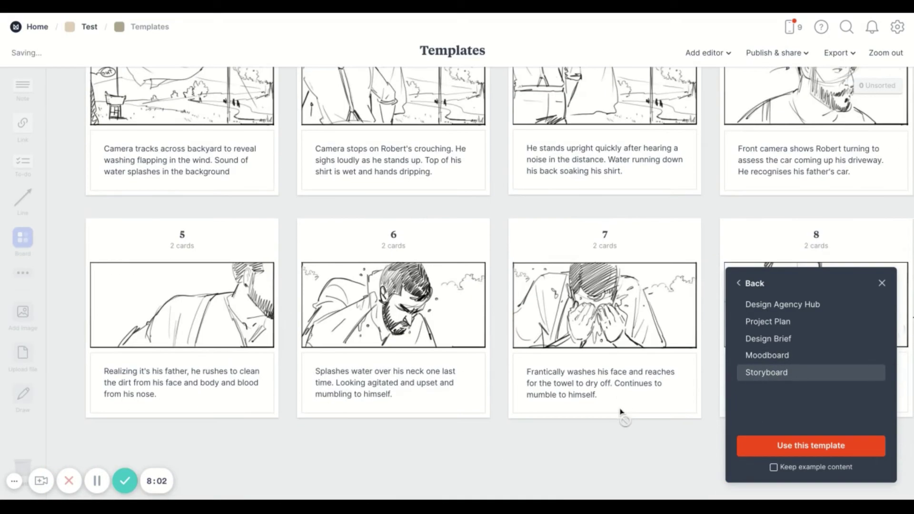
scroll(621, 414, right, 4)
scroll(622, 414, up, 3)
scroll(622, 414, right, 2)
scroll(622, 414, down, 3)
scroll(622, 414, right, 3)
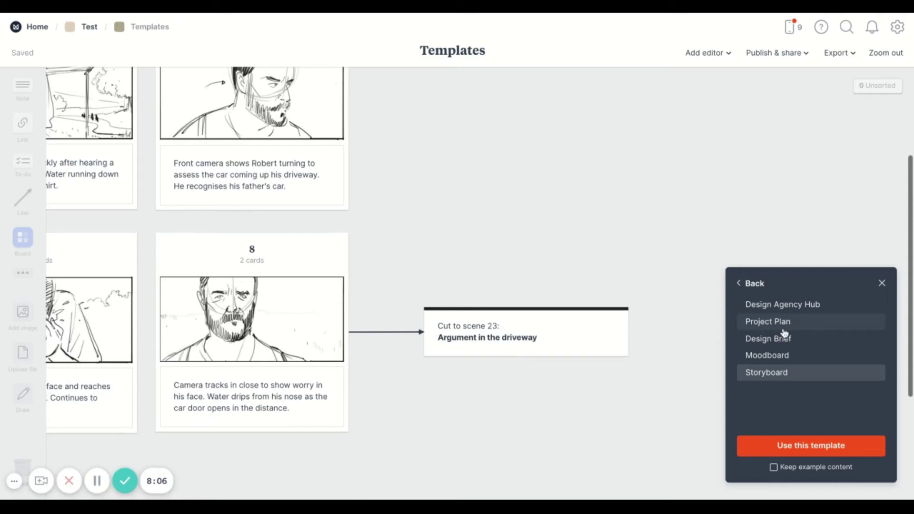
click(754, 283)
In Management & Strategy, preview the Target Audience and Stakeholder Mapping templates.
scroll(794, 405, down, 2)
scroll(794, 405, down, 1)
click(803, 360)
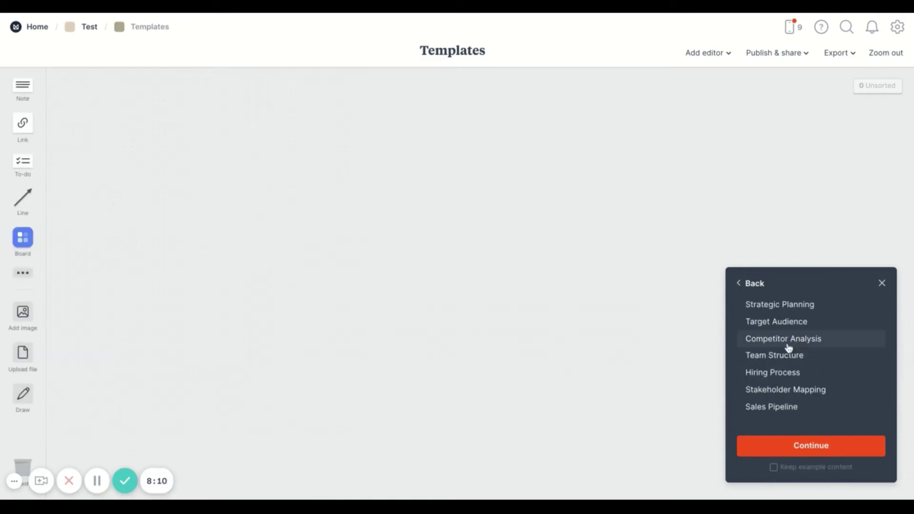
click(780, 322)
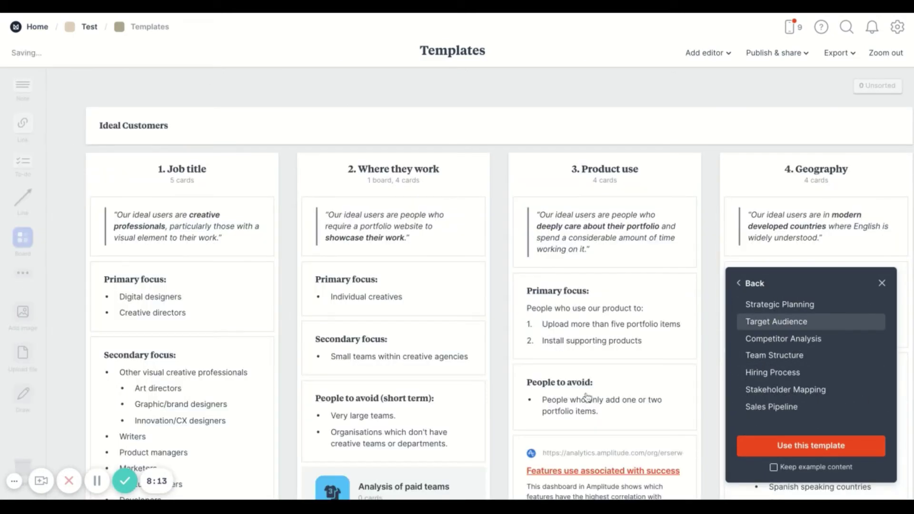
scroll(587, 398, down, 10)
scroll(604, 369, up, 10)
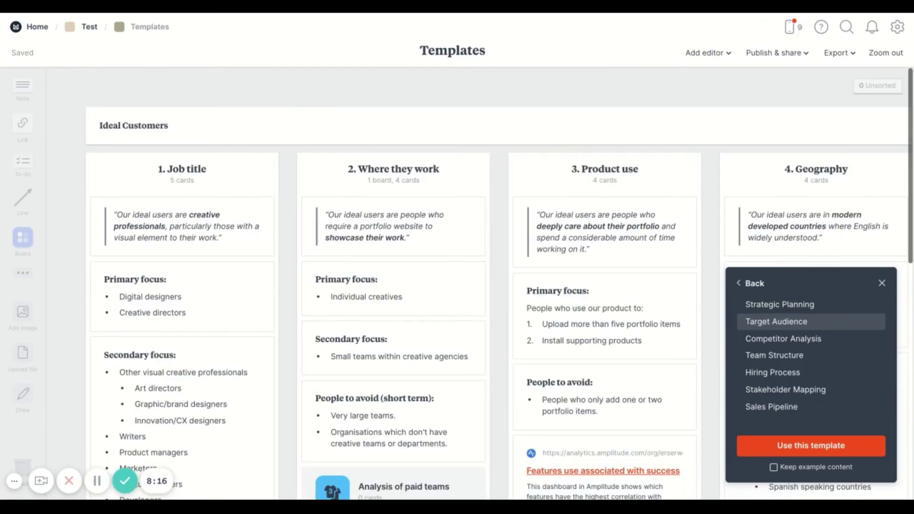
scroll(604, 369, right, 10)
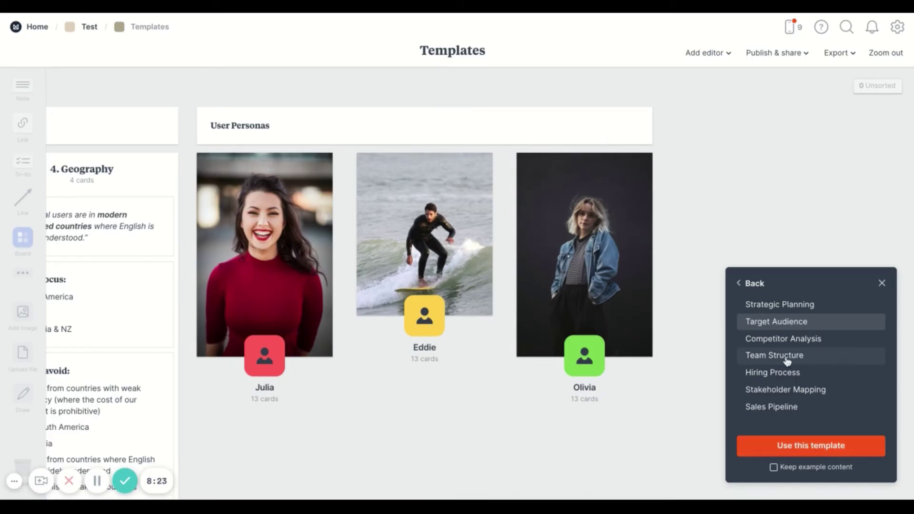
click(781, 393)
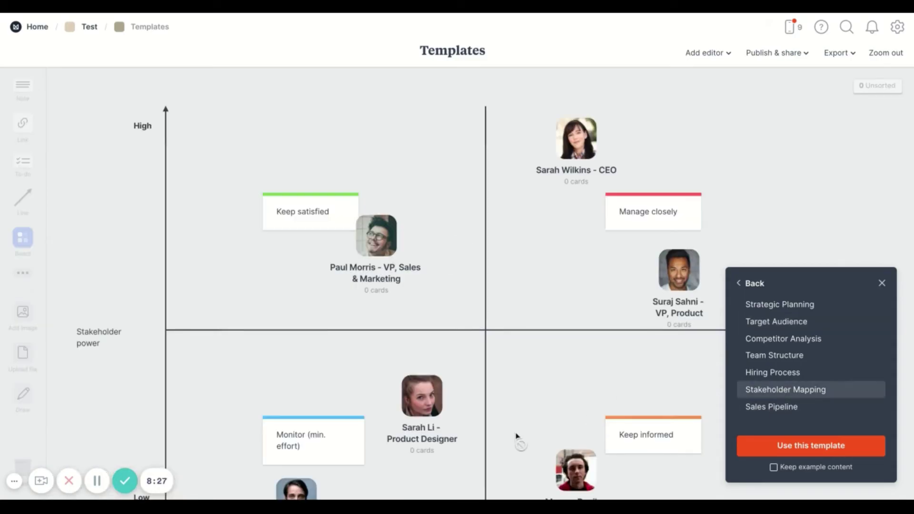
scroll(517, 438, down, 3)
scroll(516, 438, up, 3)
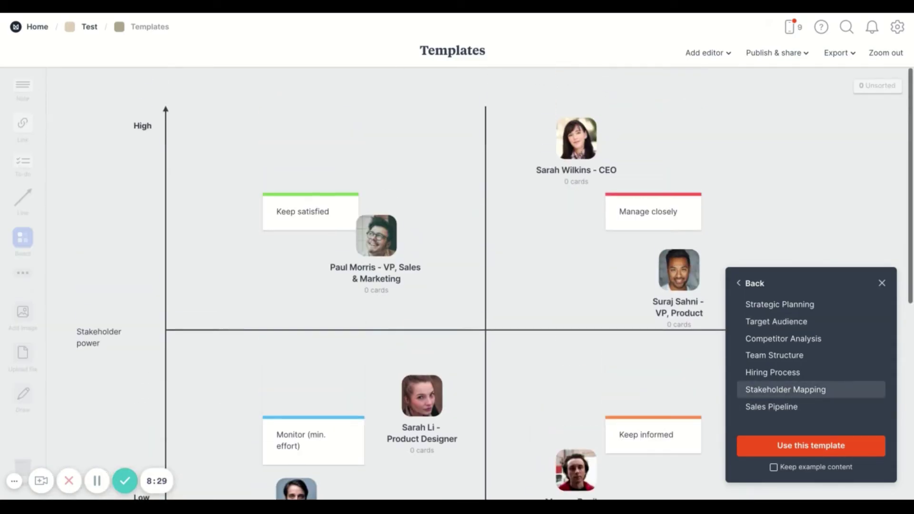
From Productivity, compare Project Workflow, Eisenhower Matrix and Kanban, then apply Weekly Plan without example content.
click(750, 284)
scroll(771, 388, down, 3)
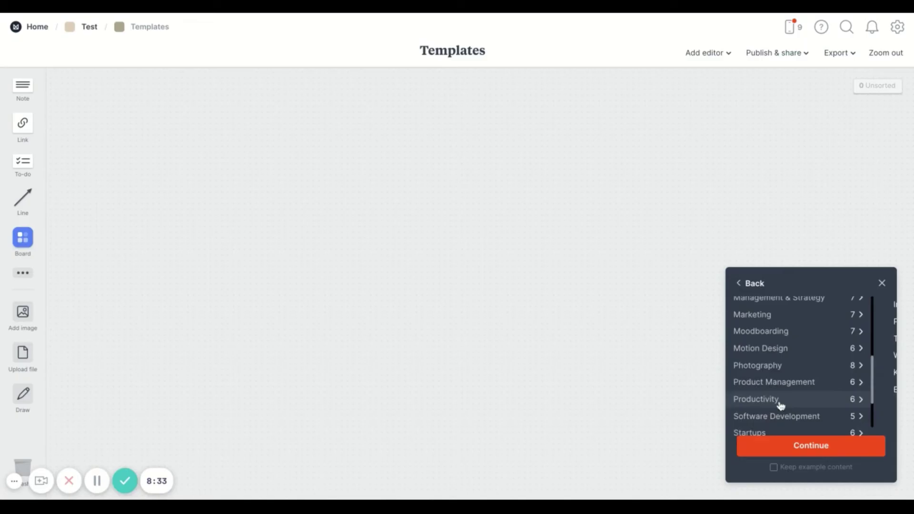
click(781, 403)
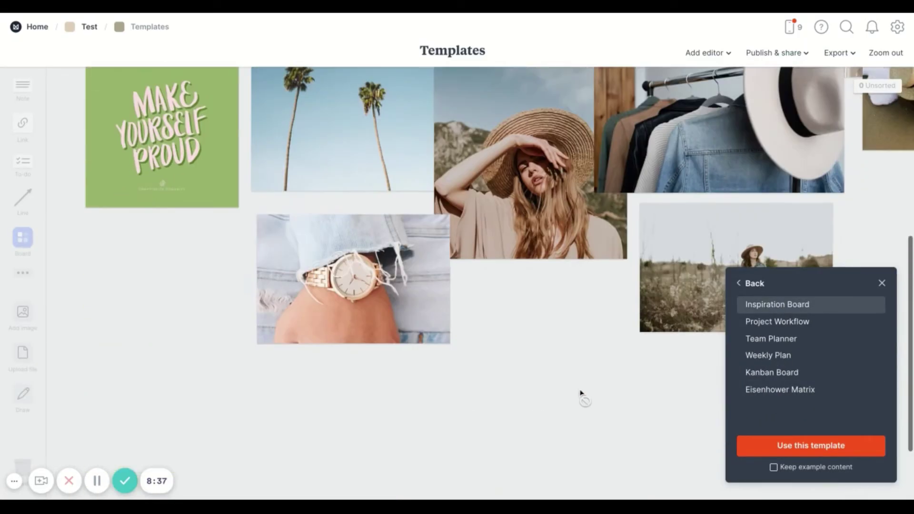
click(769, 325)
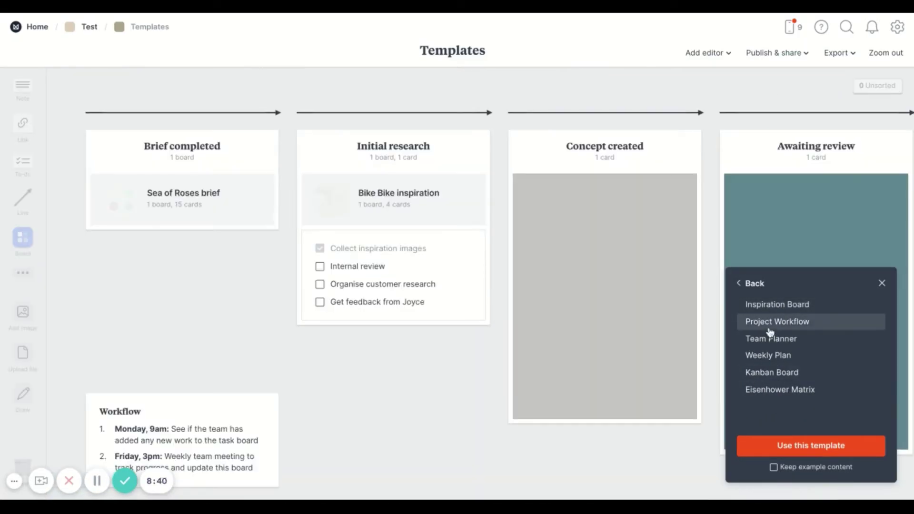
scroll(648, 379, right, 10)
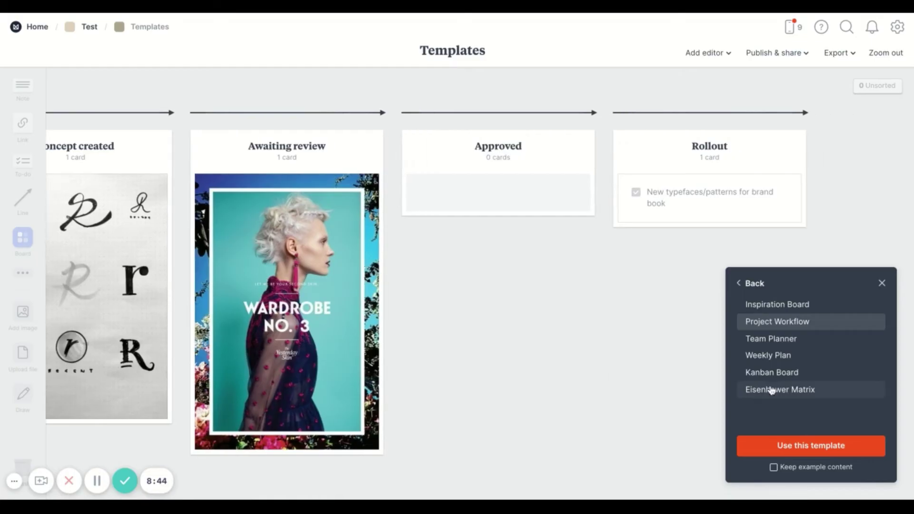
click(771, 390)
click(771, 373)
click(769, 357)
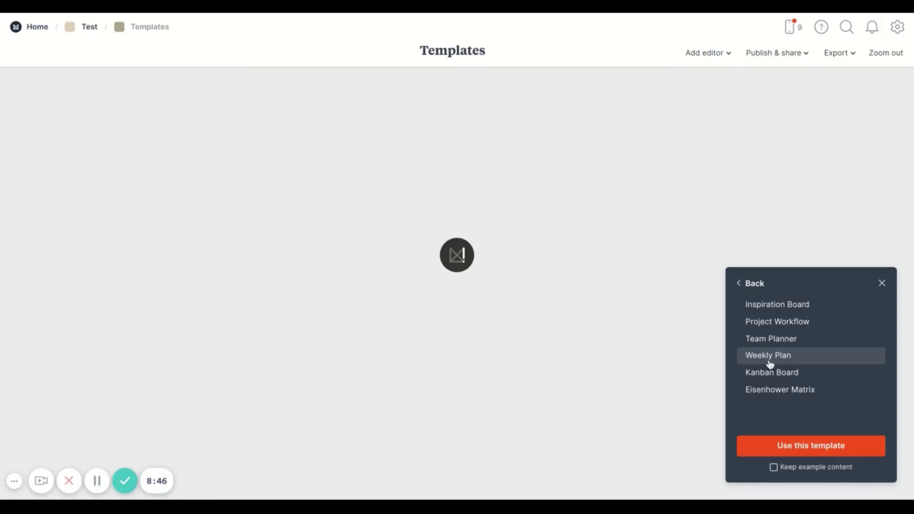
click(809, 450)
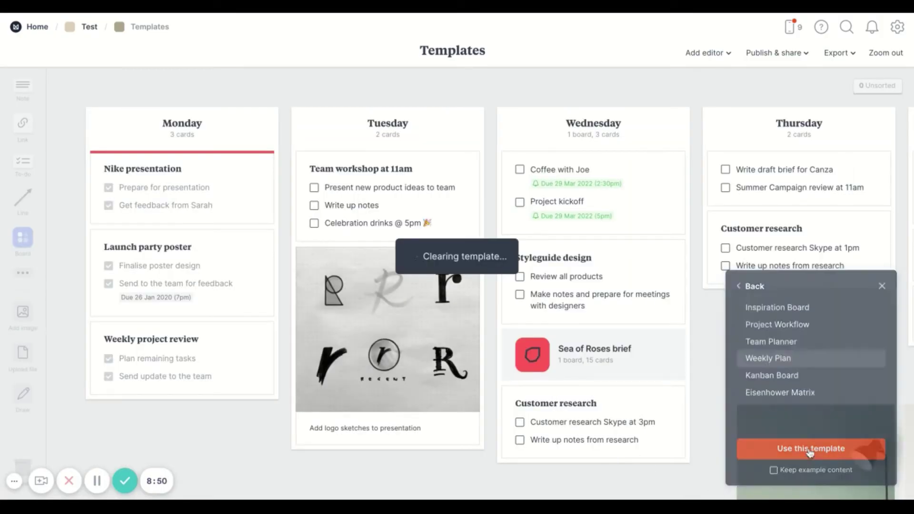
Rename the board title to 'Weekly Plan'.
scroll(618, 167, right, 7)
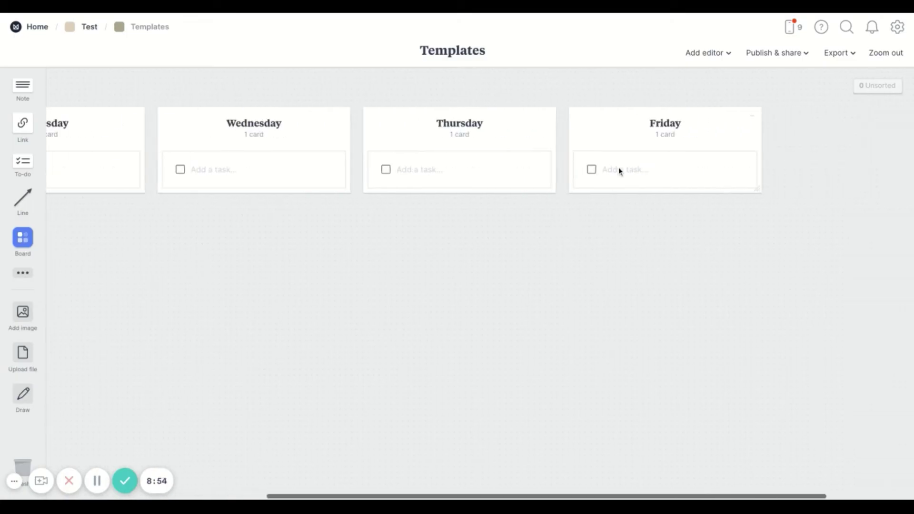
scroll(618, 167, left, 7)
double_click(469, 51)
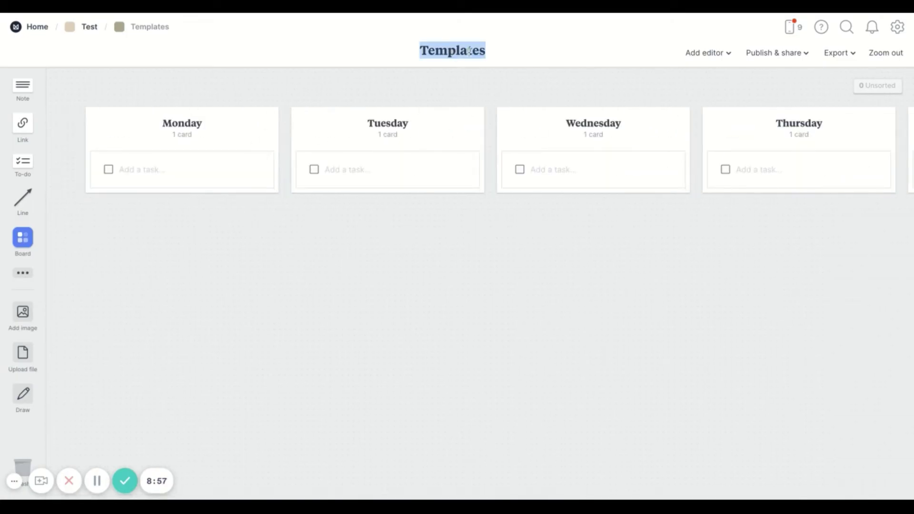
text(Weekly Plan)
click(410, 262)
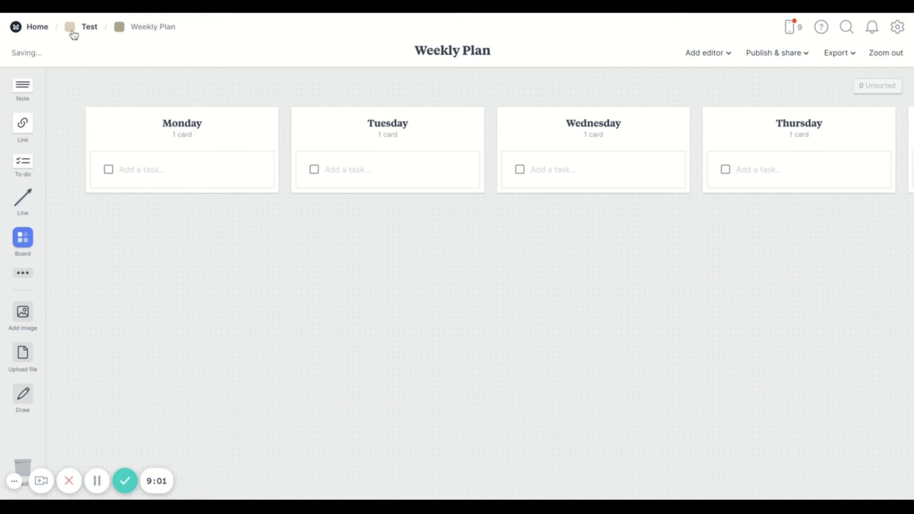
Back on the Test board, add a new note card and enlarge it.
click(73, 34)
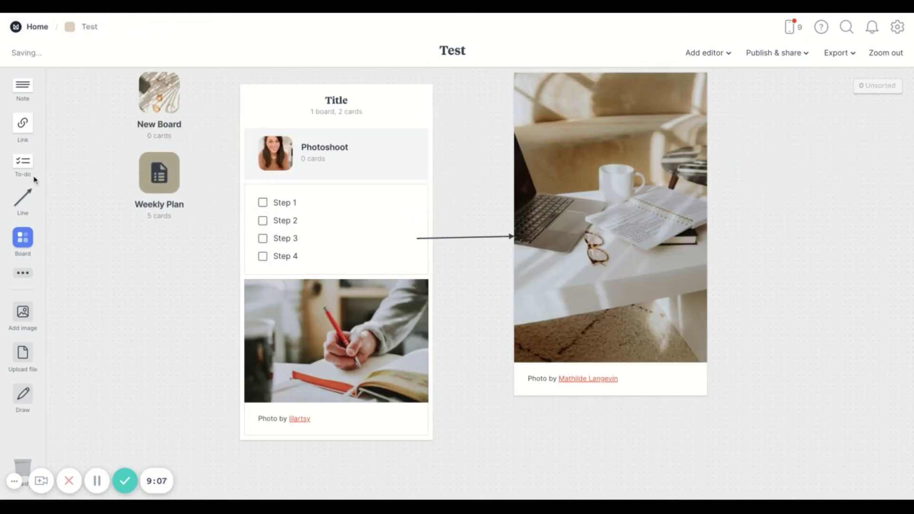
click(22, 86)
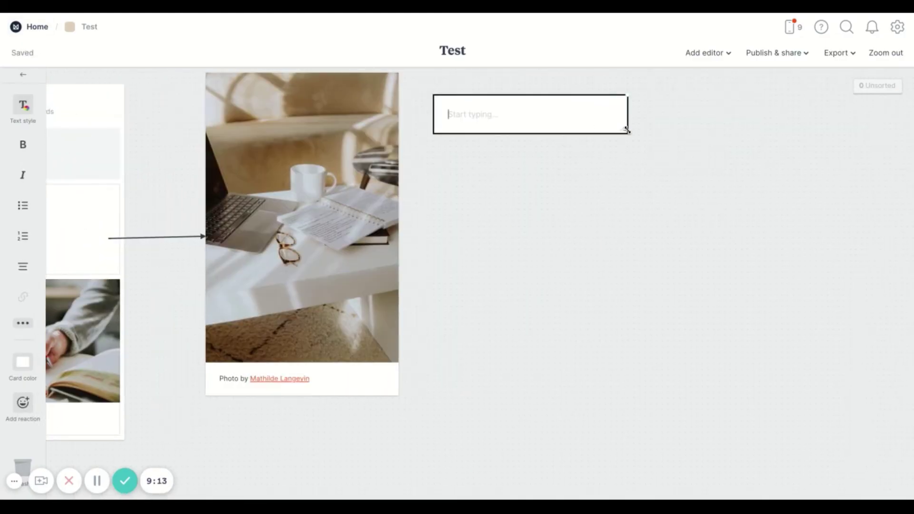
drag(627, 132, 793, 493)
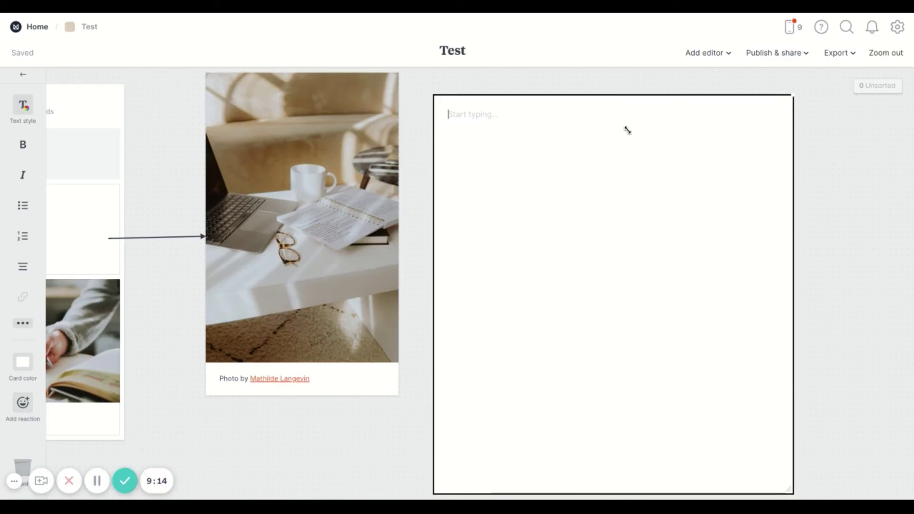
scroll(552, 255, down, 4)
scroll(532, 273, up, 4)
scroll(357, 349, left, 6)
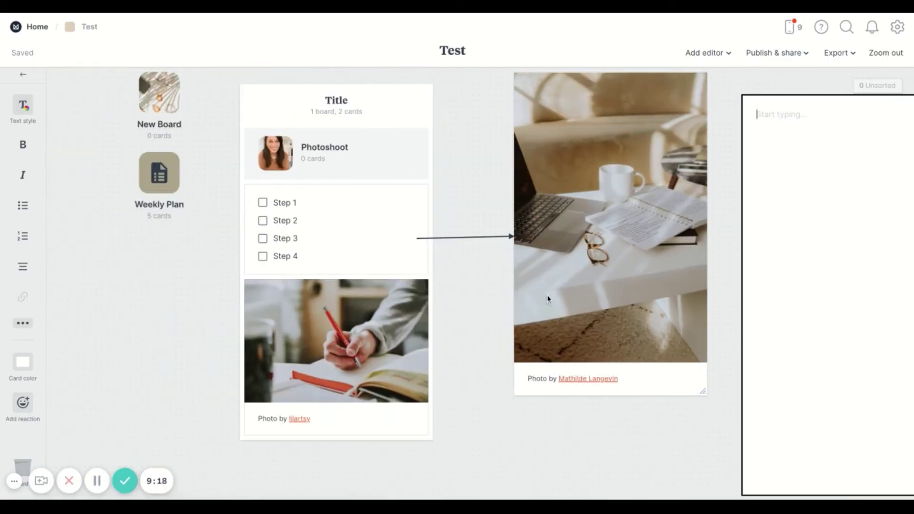
scroll(547, 299, right, 8)
Give the note a white background and a green top strip.
click(23, 363)
click(81, 352)
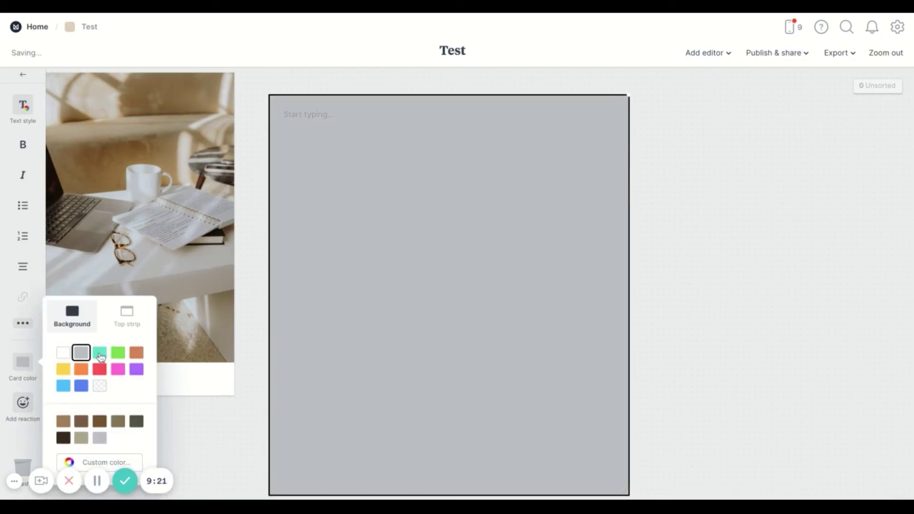
click(100, 352)
click(136, 352)
click(118, 369)
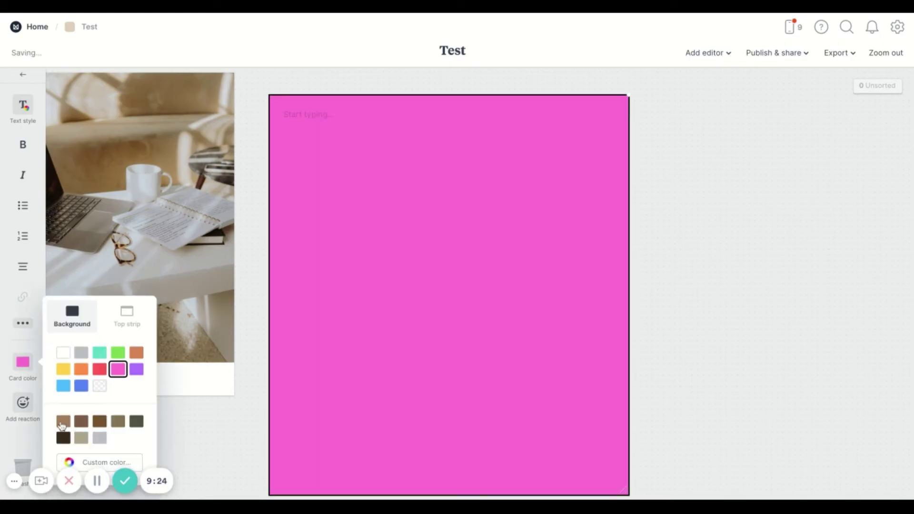
click(62, 421)
click(63, 352)
click(126, 316)
click(118, 353)
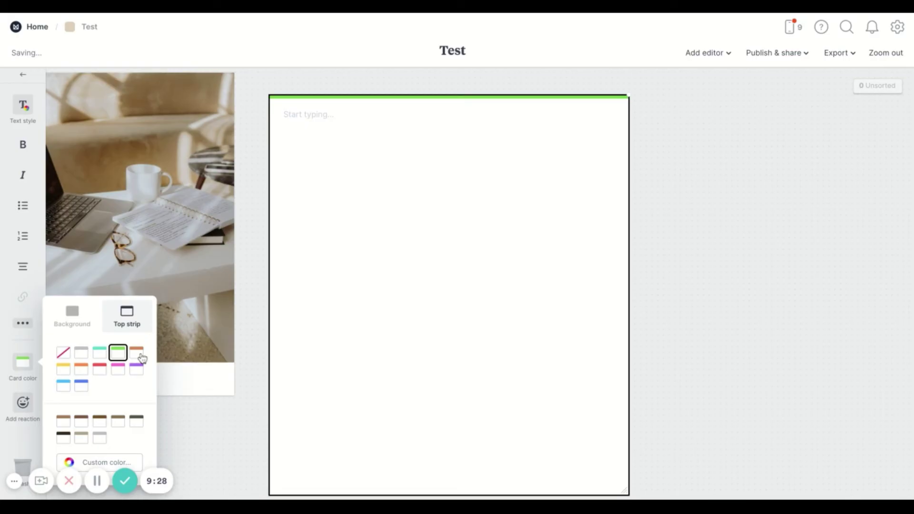